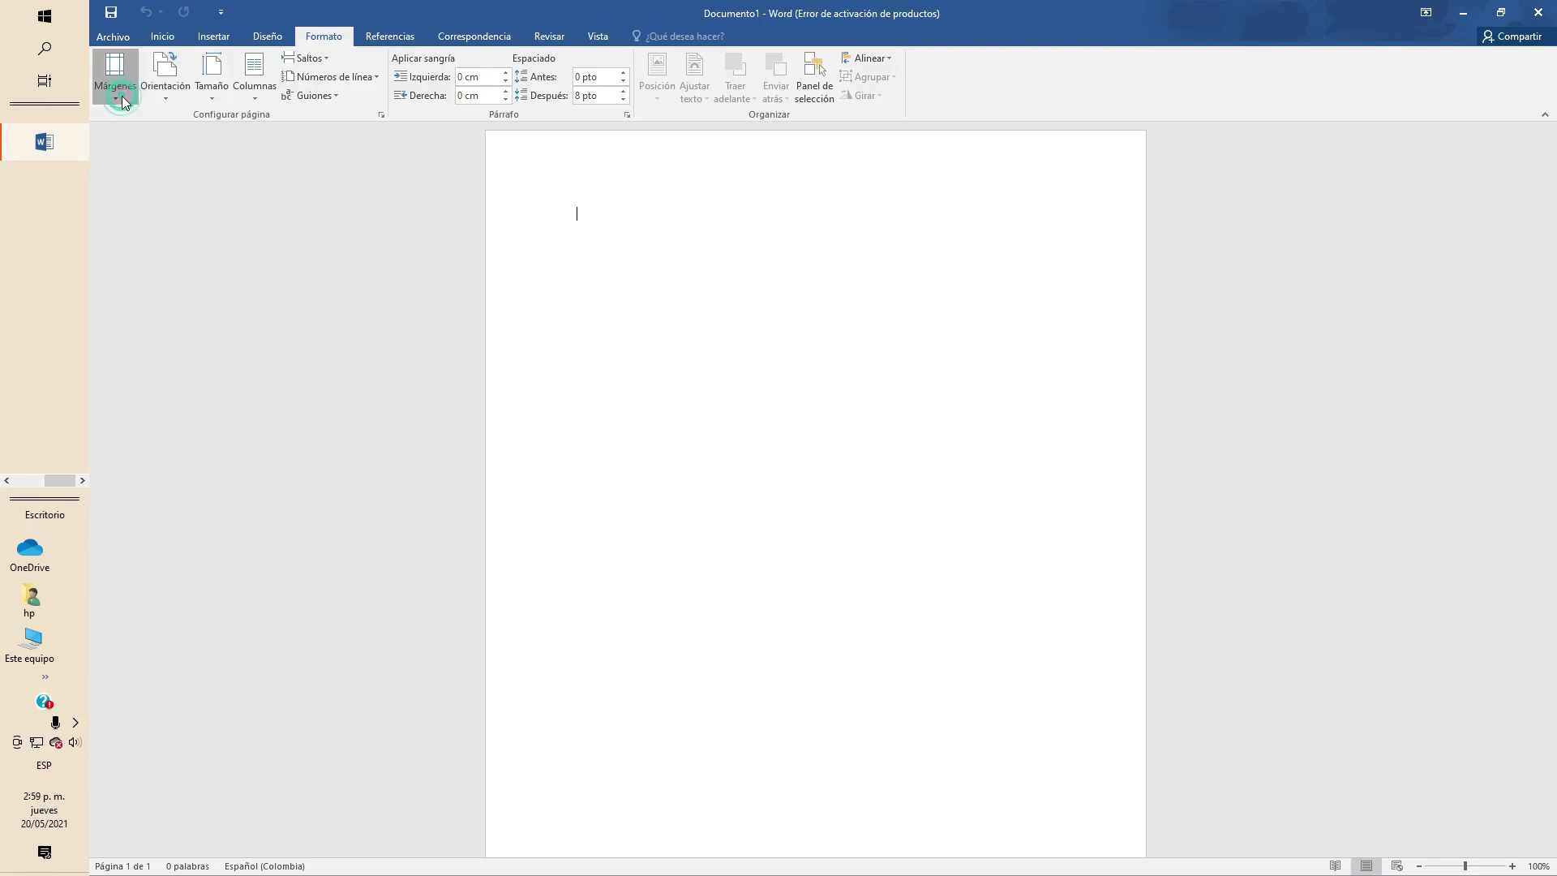
- Set the document's paper size to Oficio (21,59 x 35,56 cm)
{"action": "left_click", "coordinate": [169, 104]}
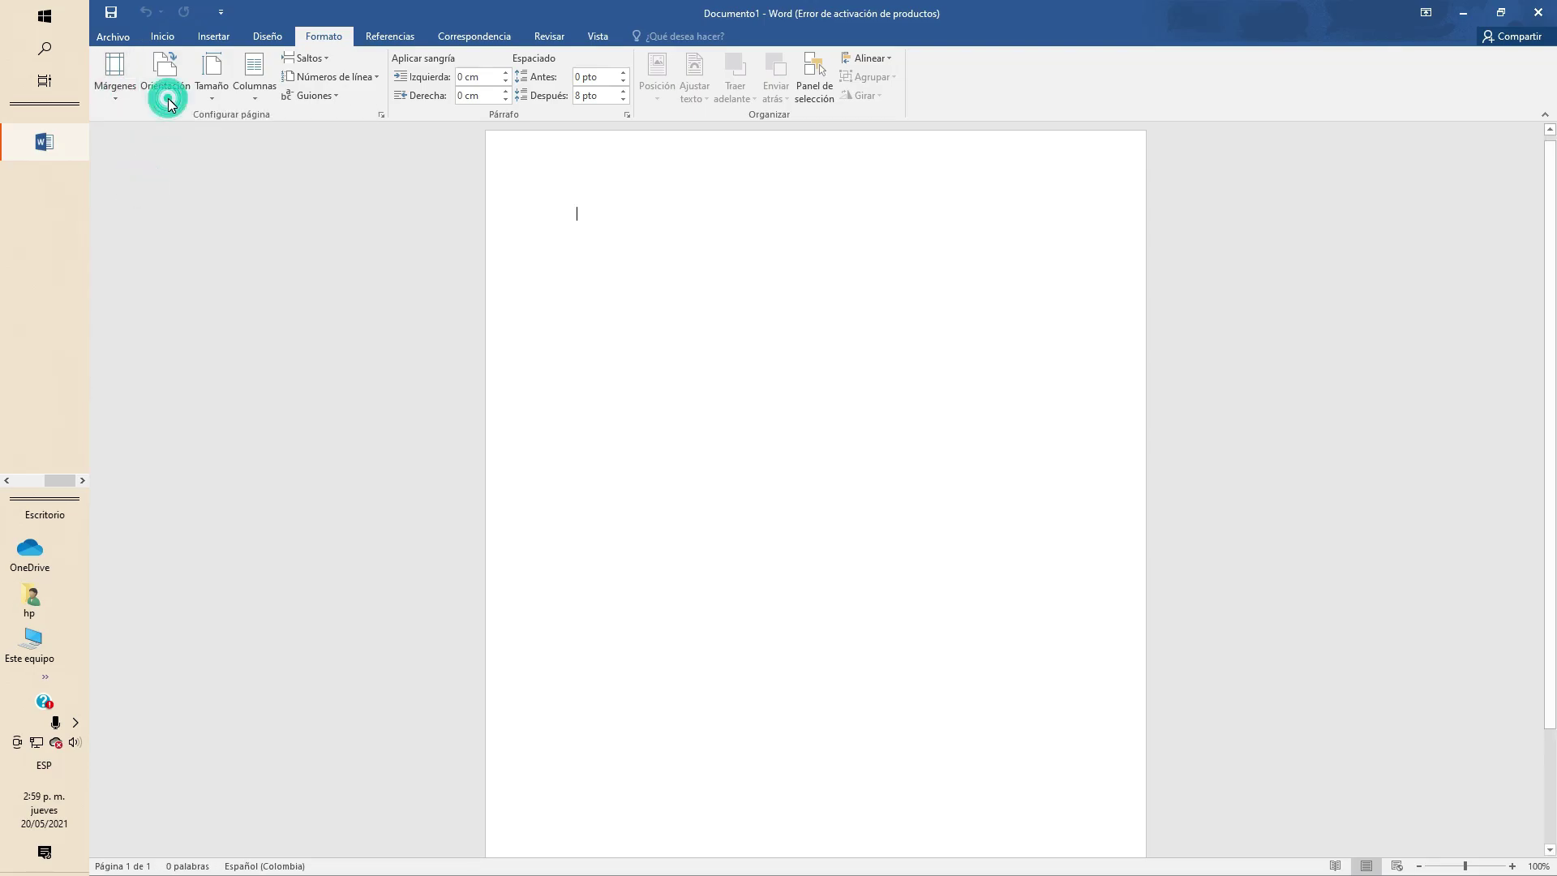
{"action": "left_click", "coordinate": [216, 99]}
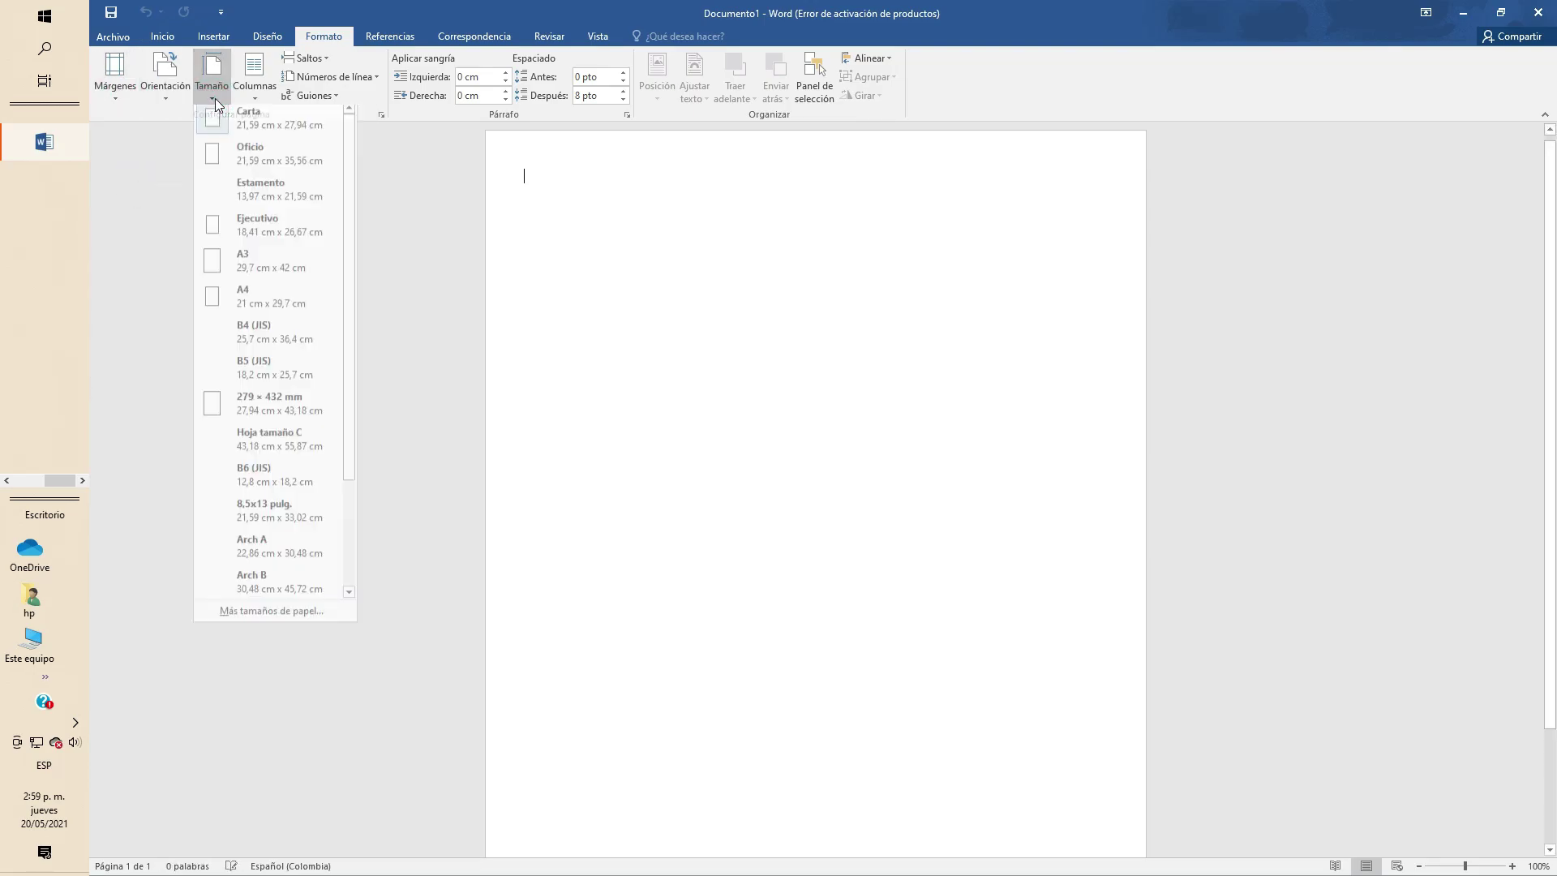
{"action": "left_click", "coordinate": [223, 149]}
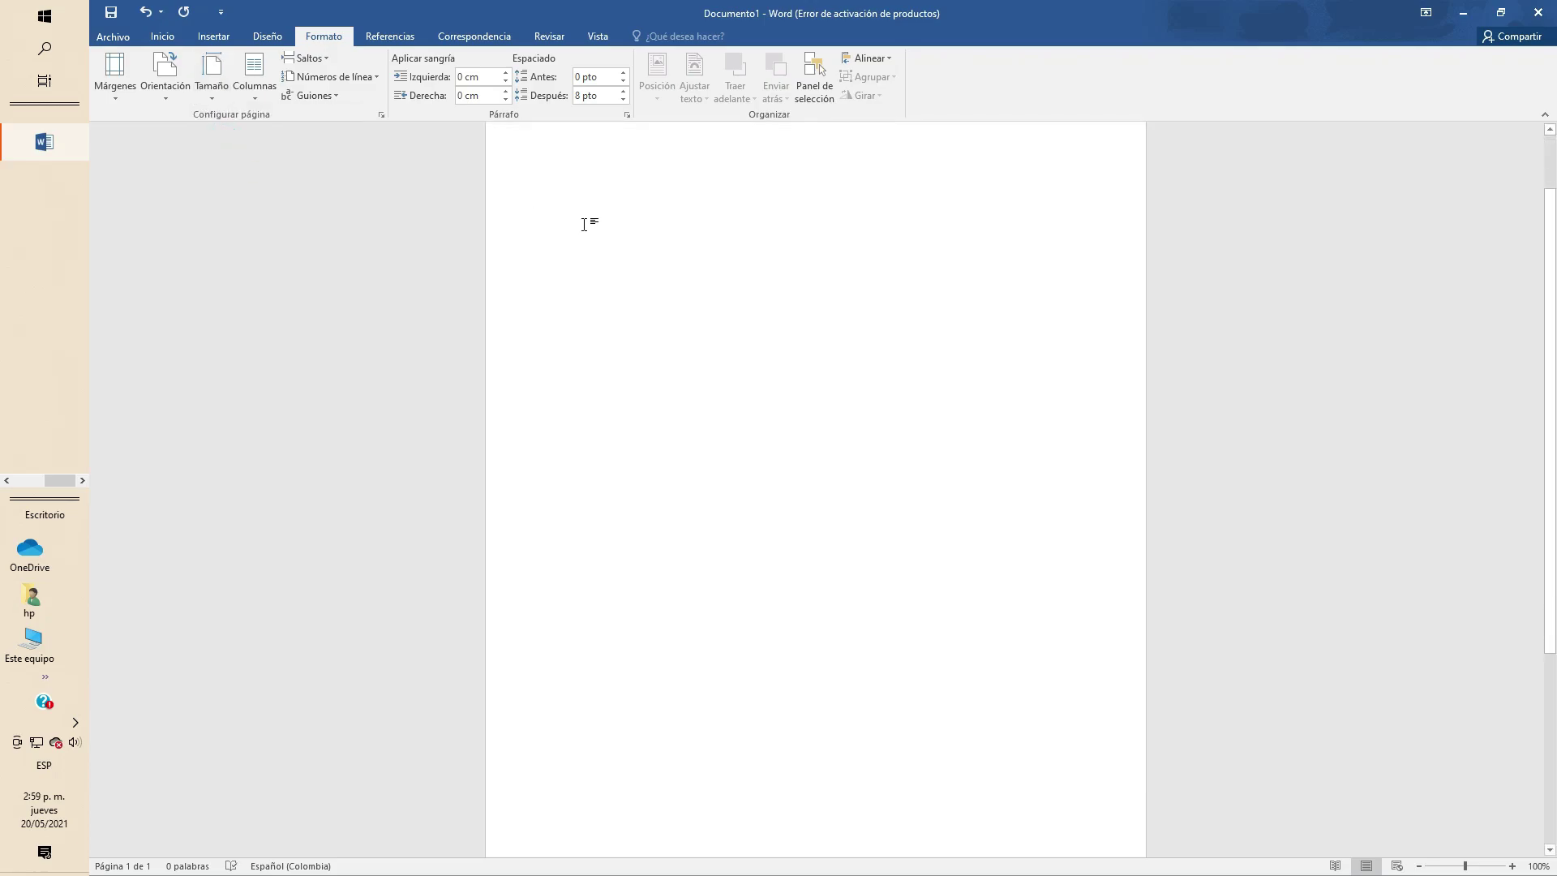
{"action": "scroll", "coordinate": [584, 224], "scroll_direction": "up", "scroll_amount": 2}
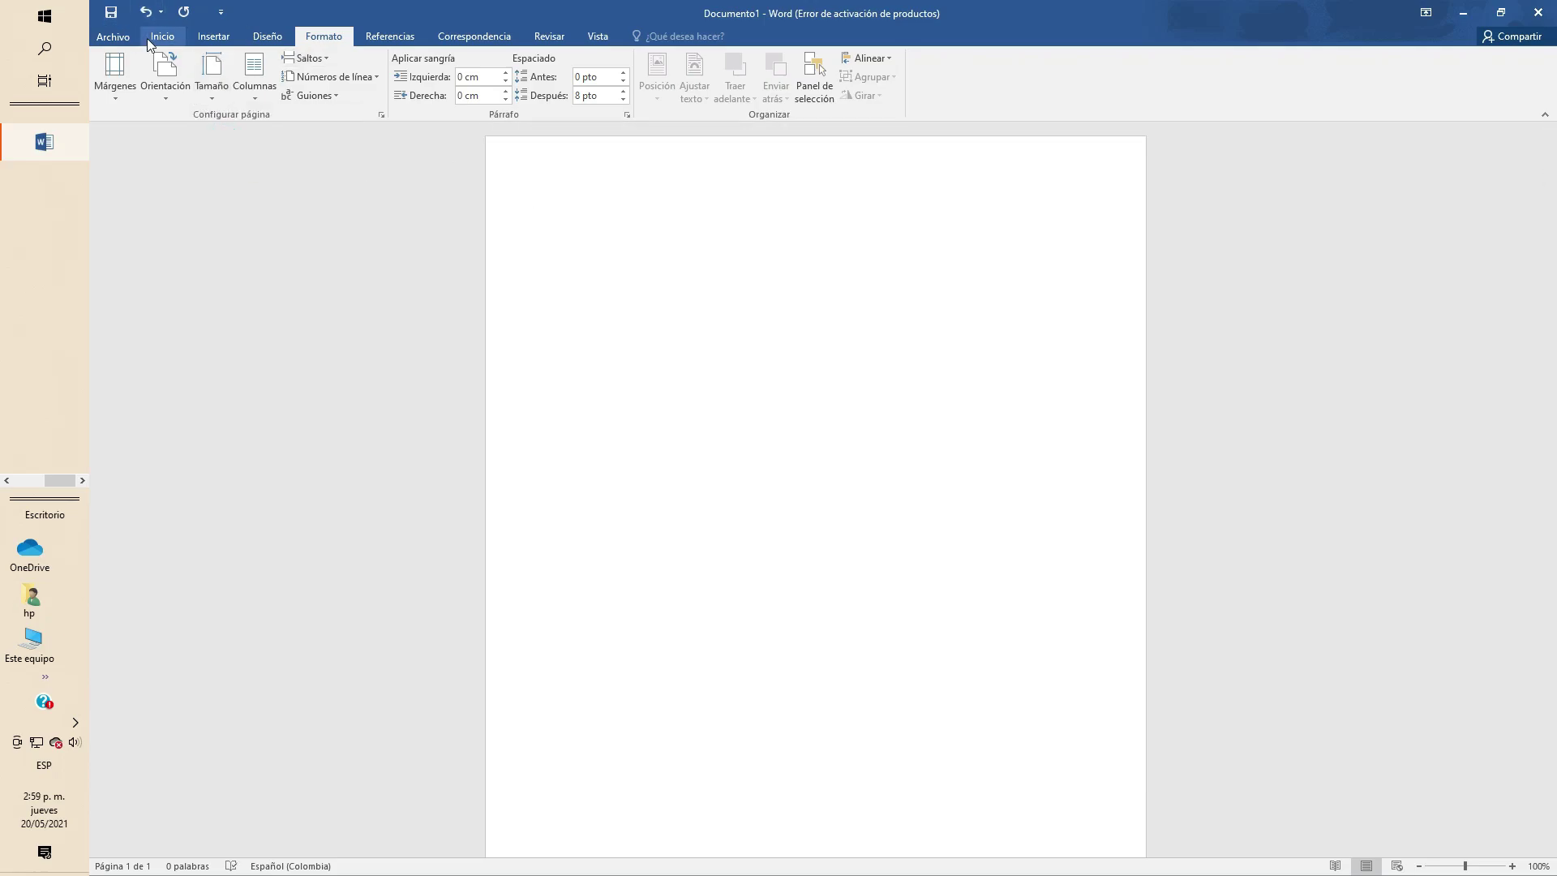
- Draw a straight horizontal line about 21,5 cm long across the full page width, in the upper half of the page
{"action": "left_click", "coordinate": [172, 39]}
{"action": "left_click", "coordinate": [235, 40]}
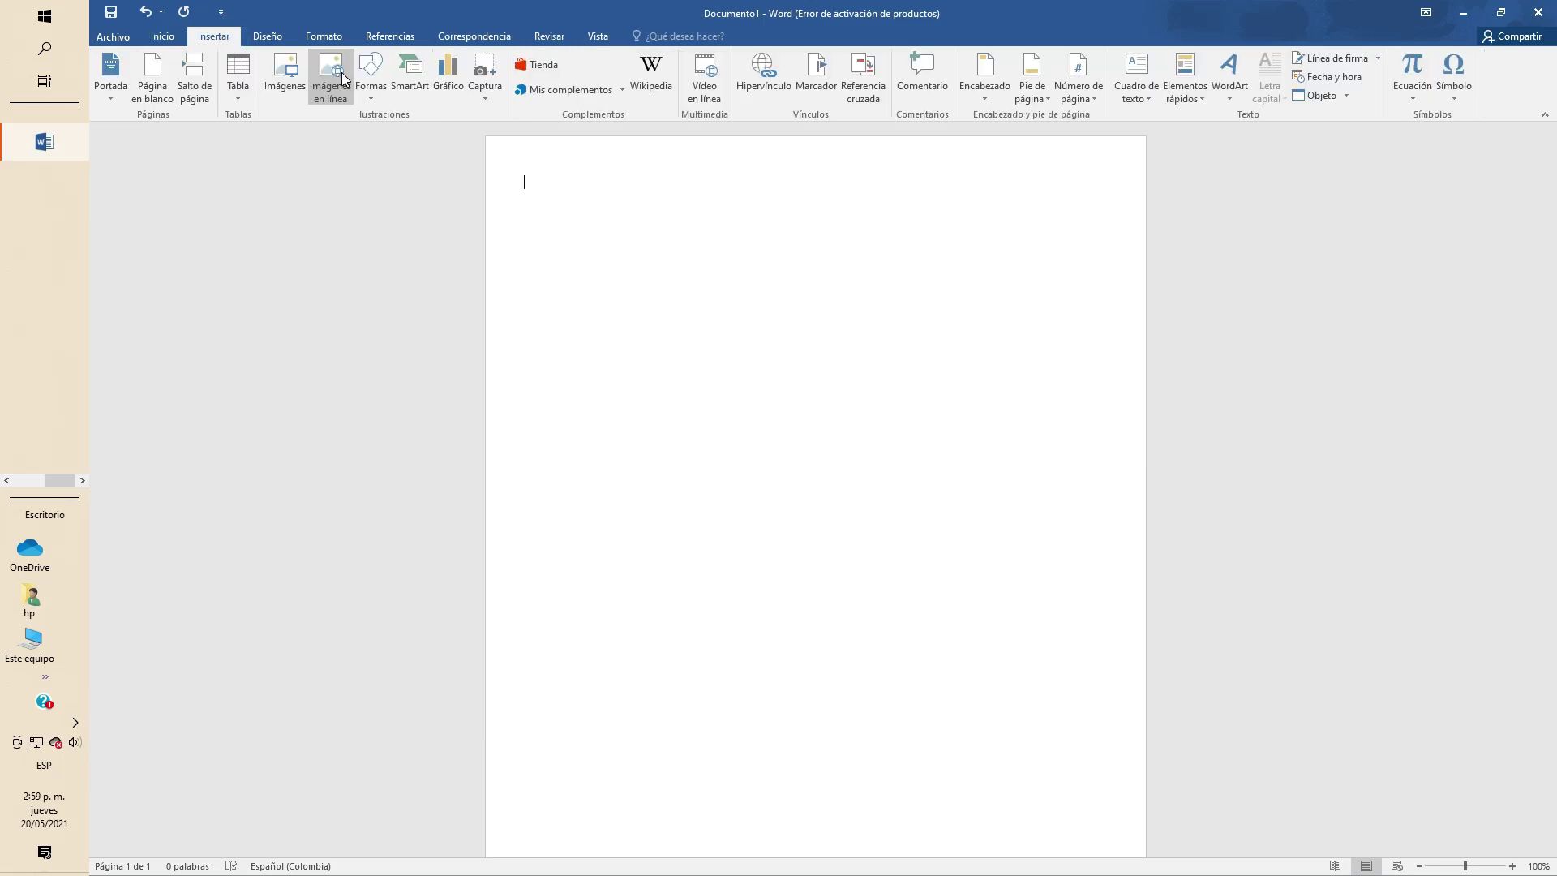
{"action": "left_click", "coordinate": [370, 82]}
{"action": "left_click", "coordinate": [379, 132]}
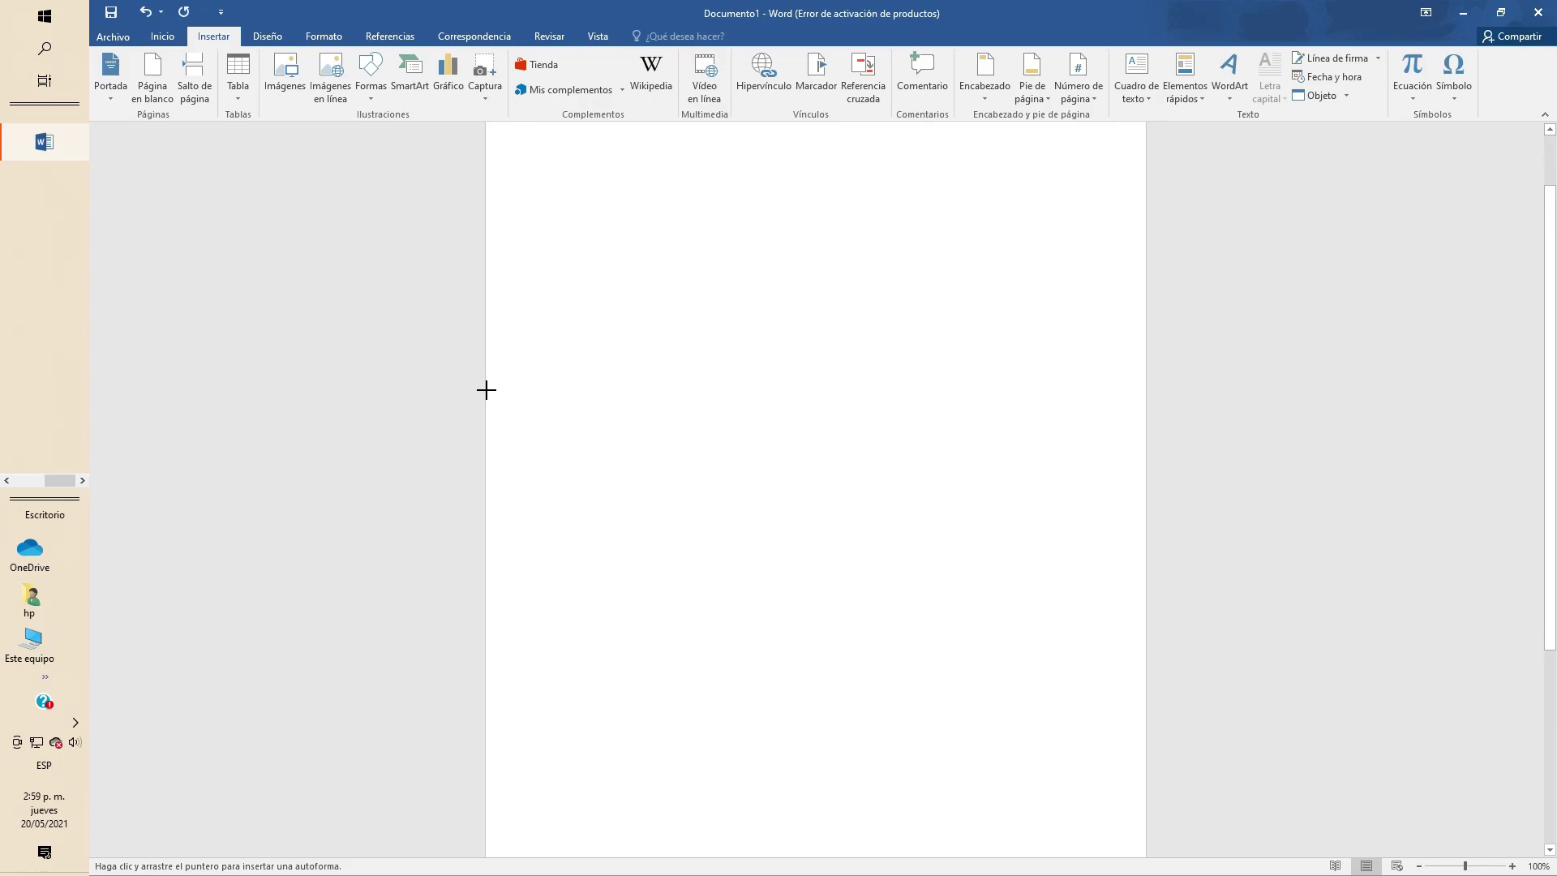
{"action": "scroll", "coordinate": [486, 389], "scroll_direction": "up", "scroll_amount": 5}
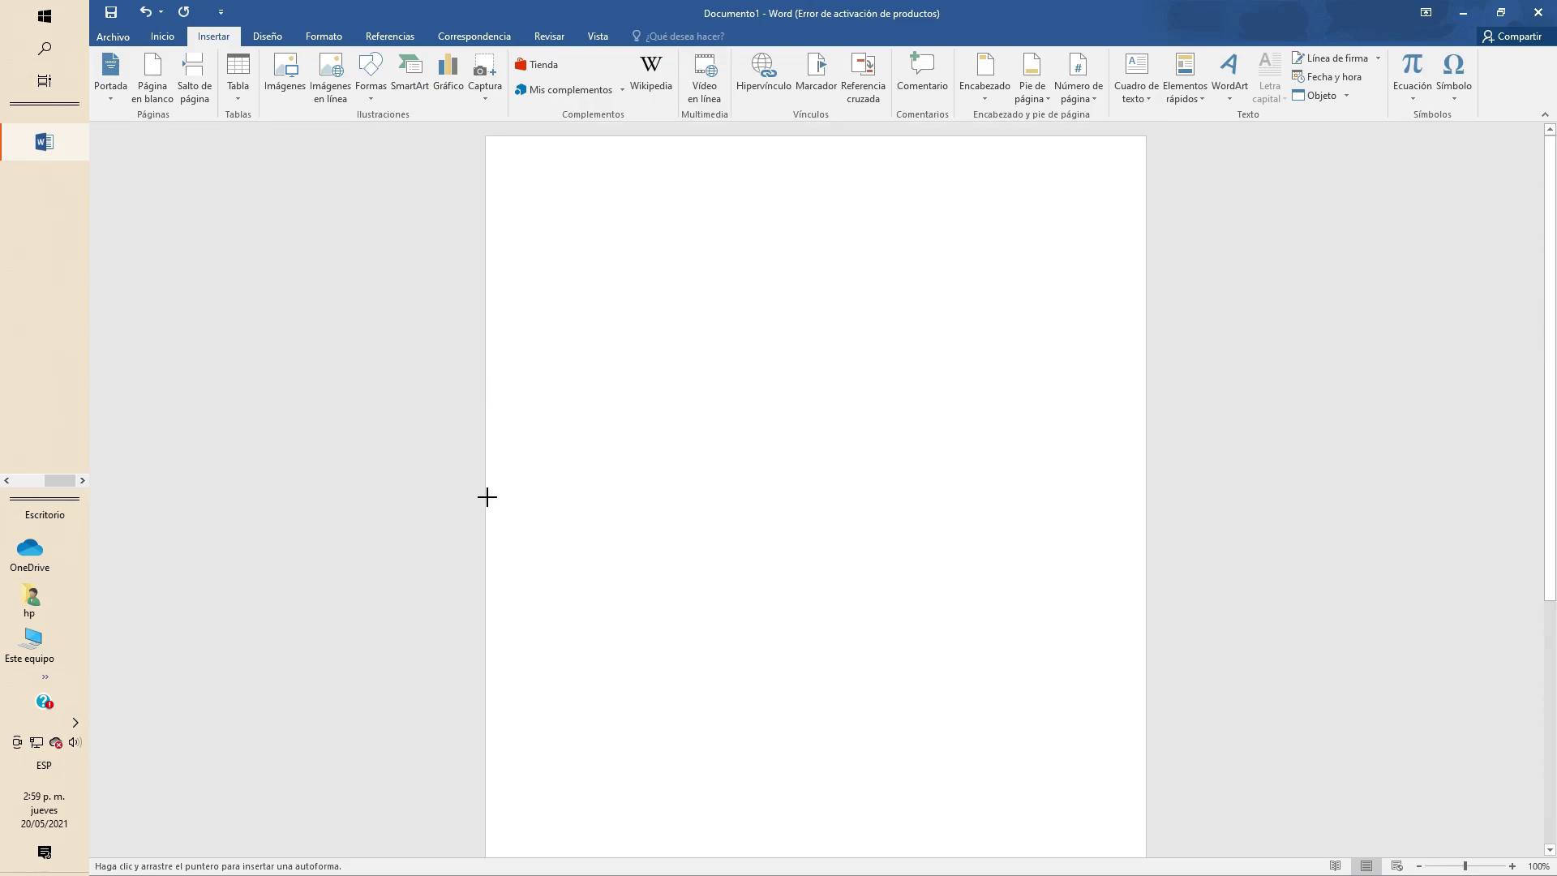
{"action": "left_click_drag", "start_coordinate": [486, 497], "coordinate": [814, 499]}
{"action": "mouse_move", "coordinate": [993, 482]}
{"action": "left_mouse_down"}
{"action": "mouse_move", "coordinate": [1081, 473]}
{"action": "mouse_move", "coordinate": [1143, 495]}
{"action": "left_mouse_up"}
- Apply the thick gold theme line style to the horizontal line
{"action": "left_click", "coordinate": [667, 103]}
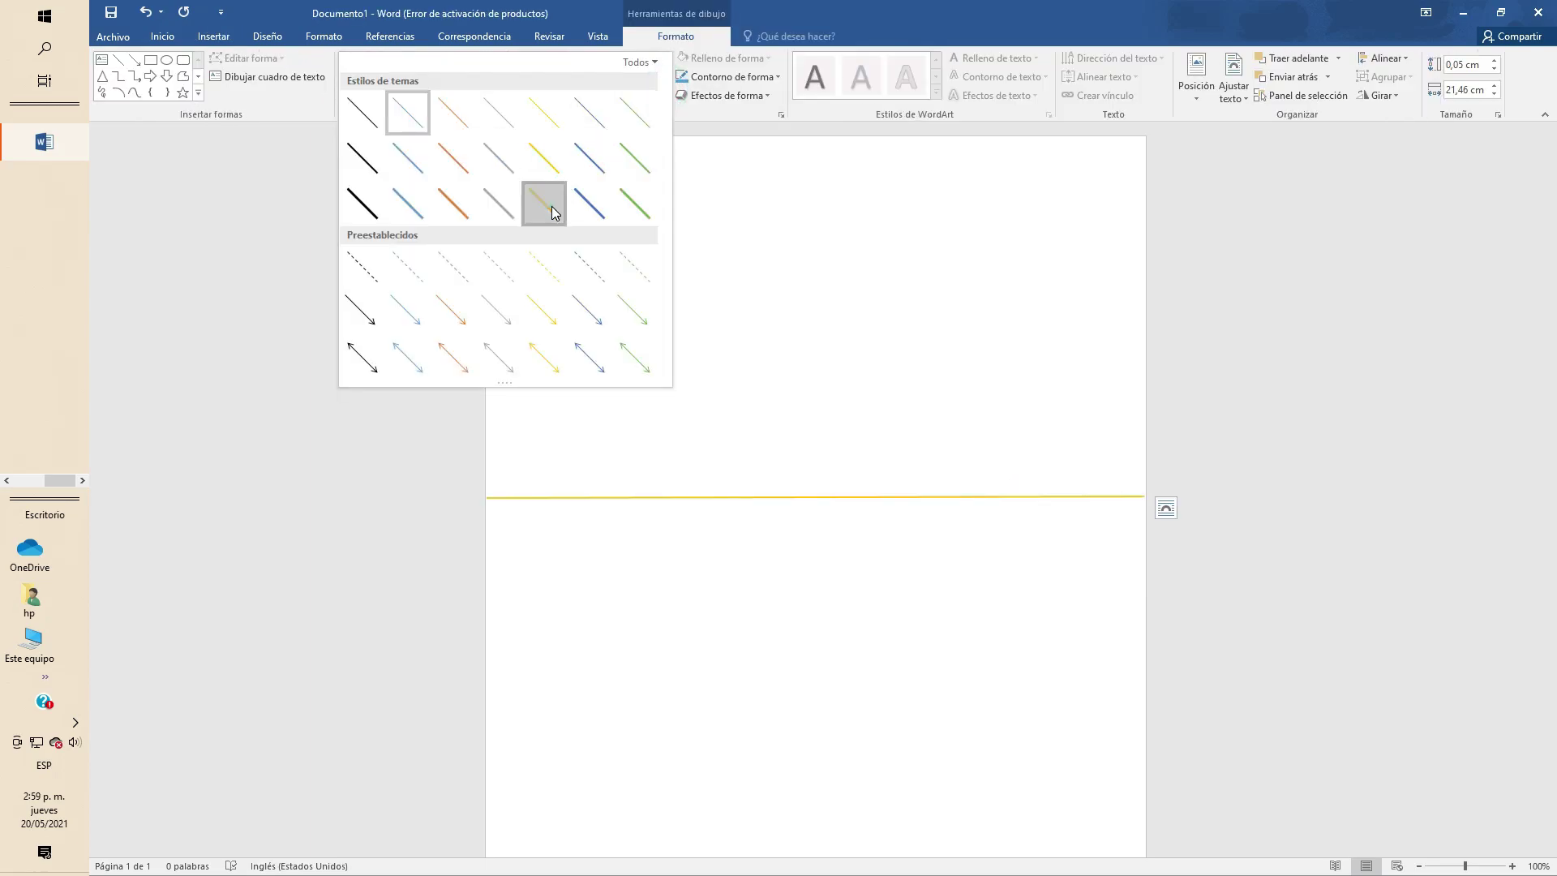
{"action": "left_click", "coordinate": [553, 213]}
{"action": "left_click", "coordinate": [1244, 605]}
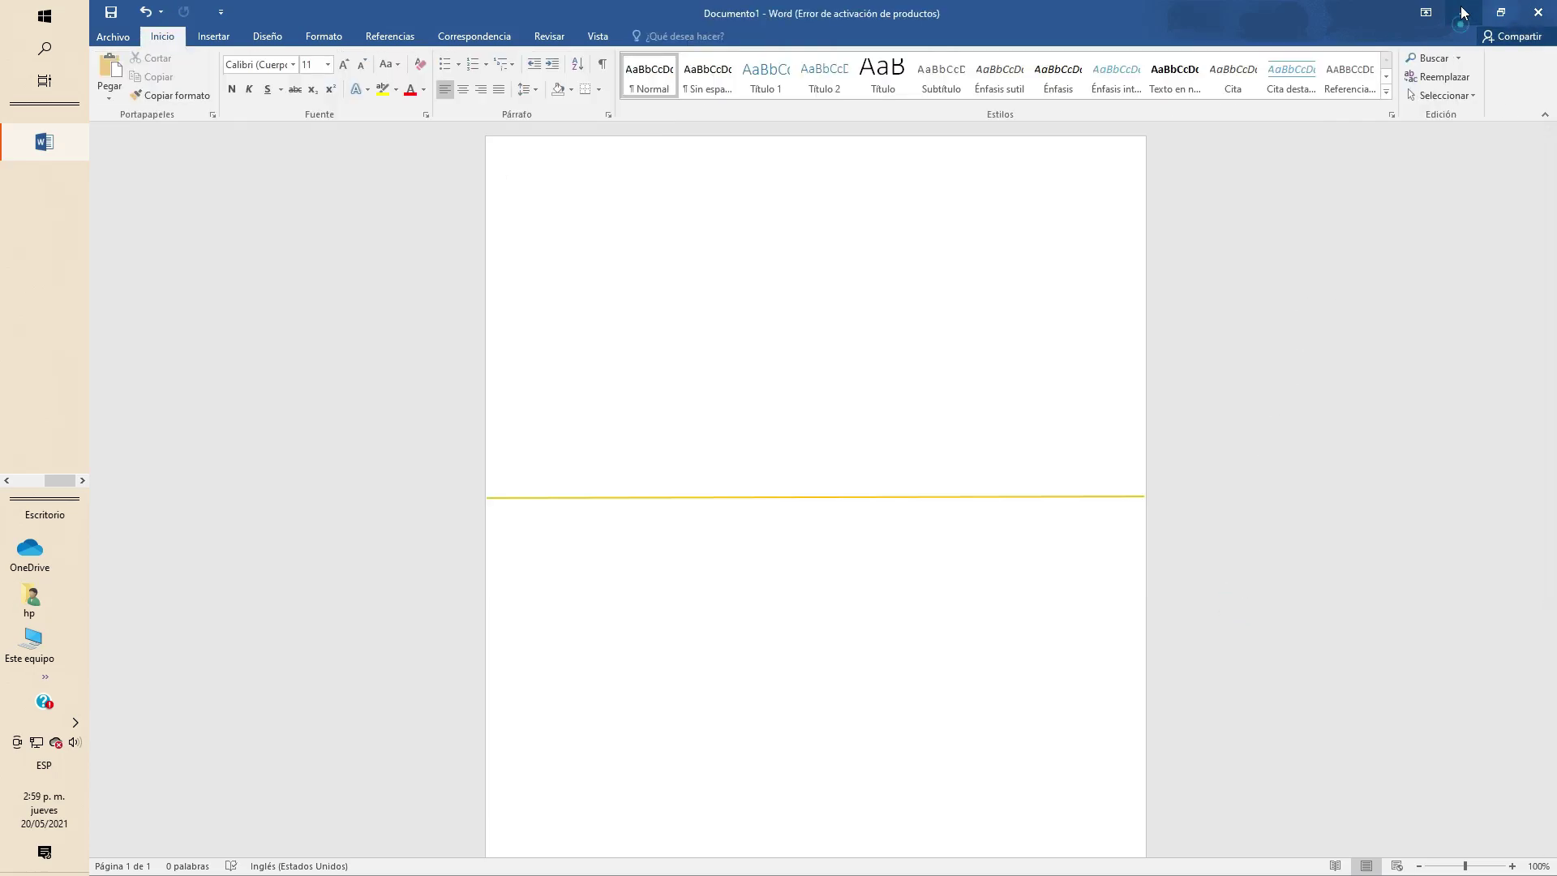
- Paste the copied Colombia map illustration into the document and shrink it to fit above the gold line
{"action": "right_click", "coordinate": [570, 276]}
{"action": "left_click", "coordinate": [581, 297]}
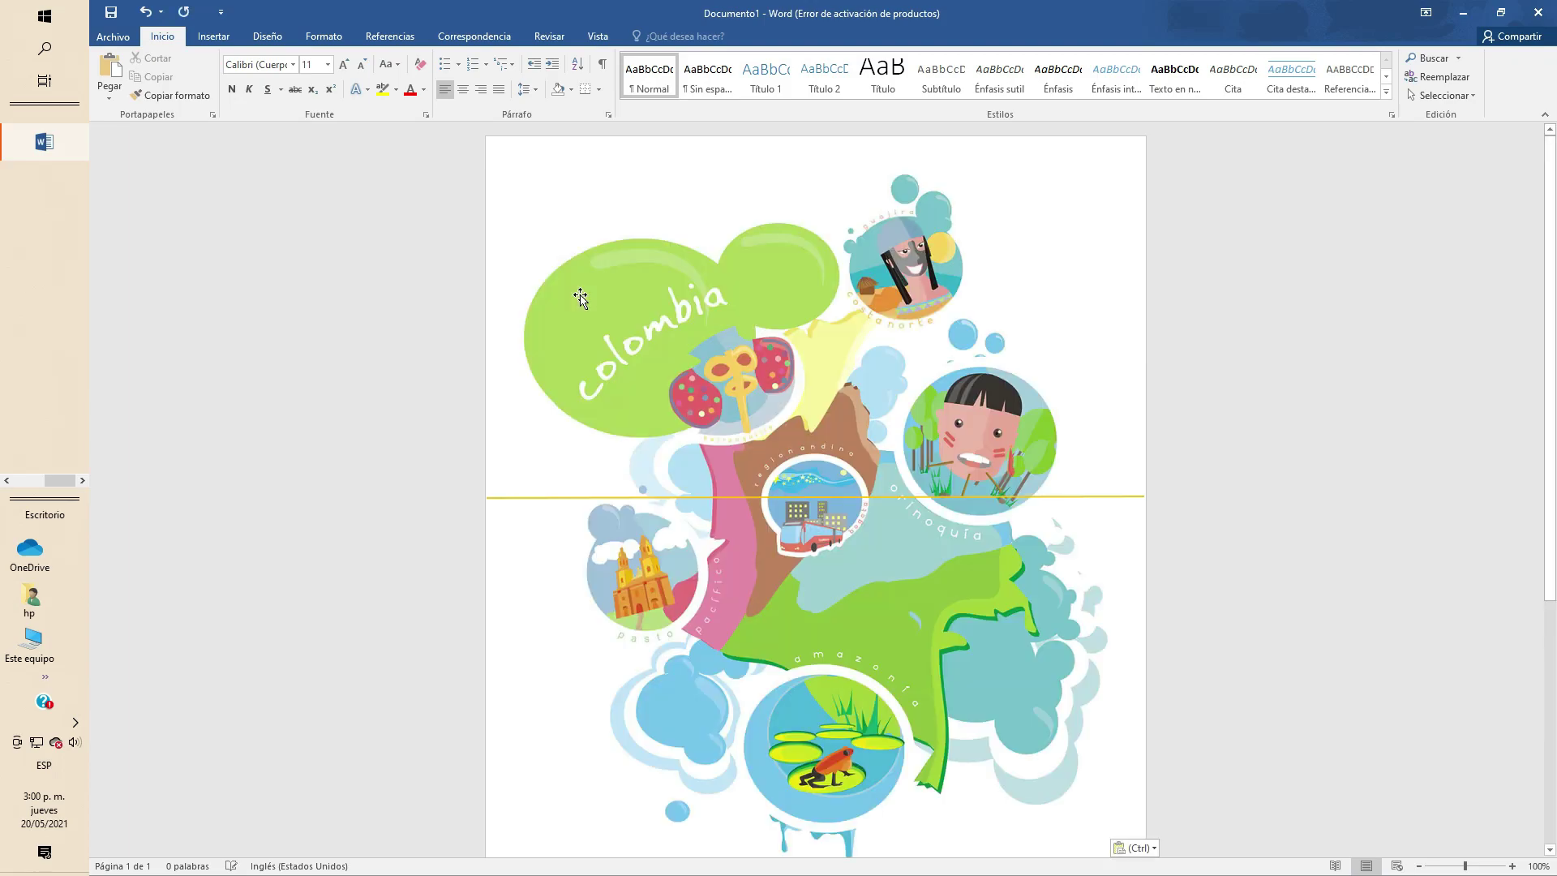
{"action": "left_click", "coordinate": [917, 336]}
{"action": "left_click_drag", "start_coordinate": [1108, 173], "coordinate": [685, 649]}
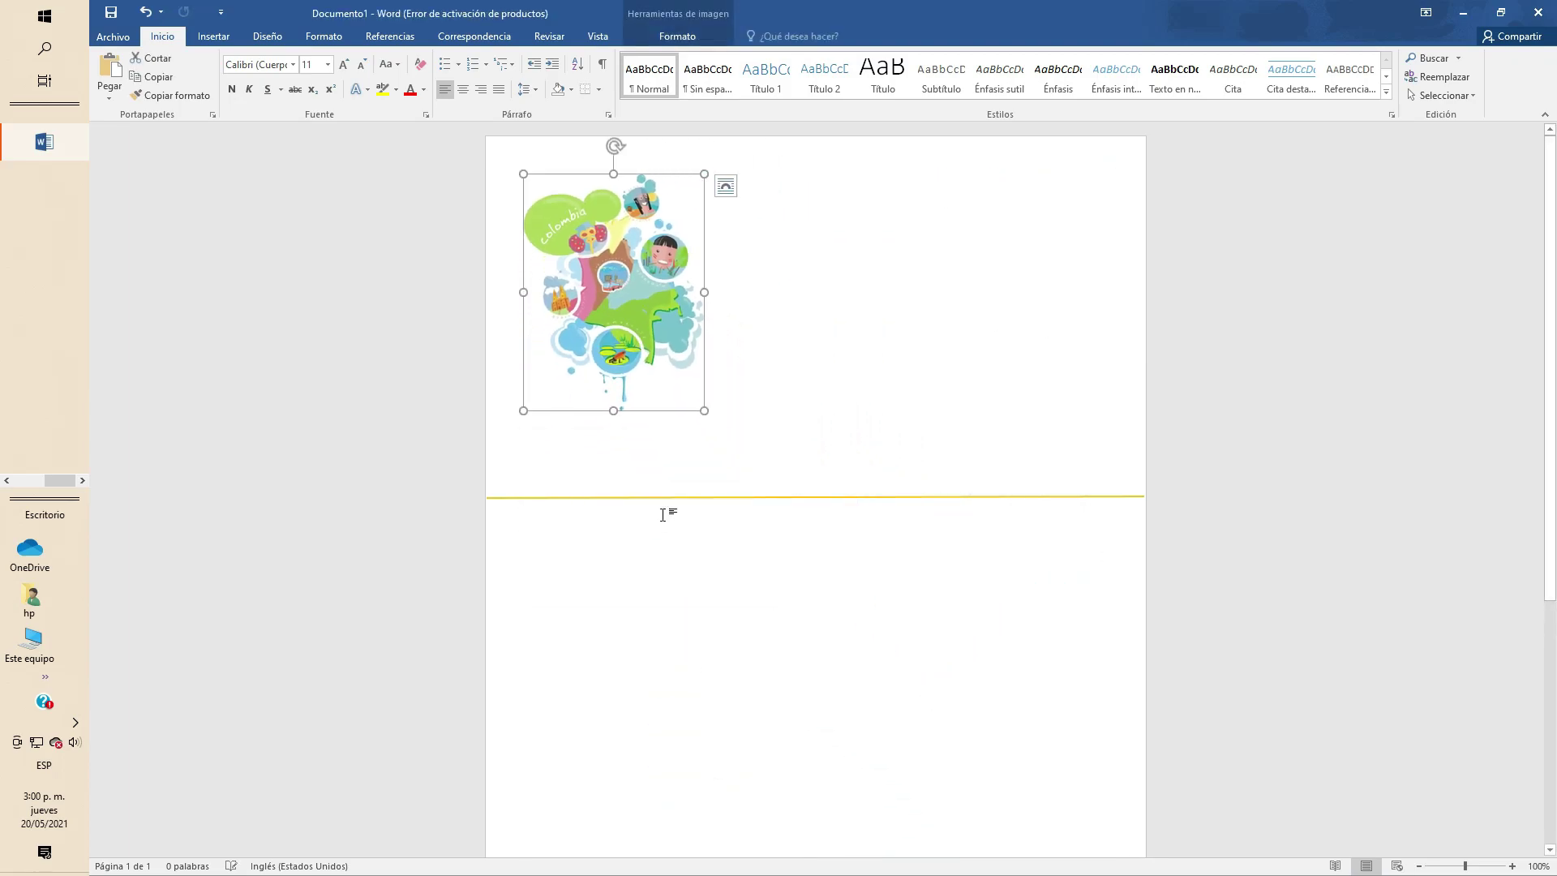
- Set the Colombia map picture to float in front of the text and place it at the page's top centre
{"action": "left_click", "coordinate": [725, 186]}
{"action": "left_click", "coordinate": [845, 321]}
{"action": "key", "text": "ctrl+z"}
{"action": "key", "text": "ctrl+z"}
{"action": "key", "text": "ctrl+z"}
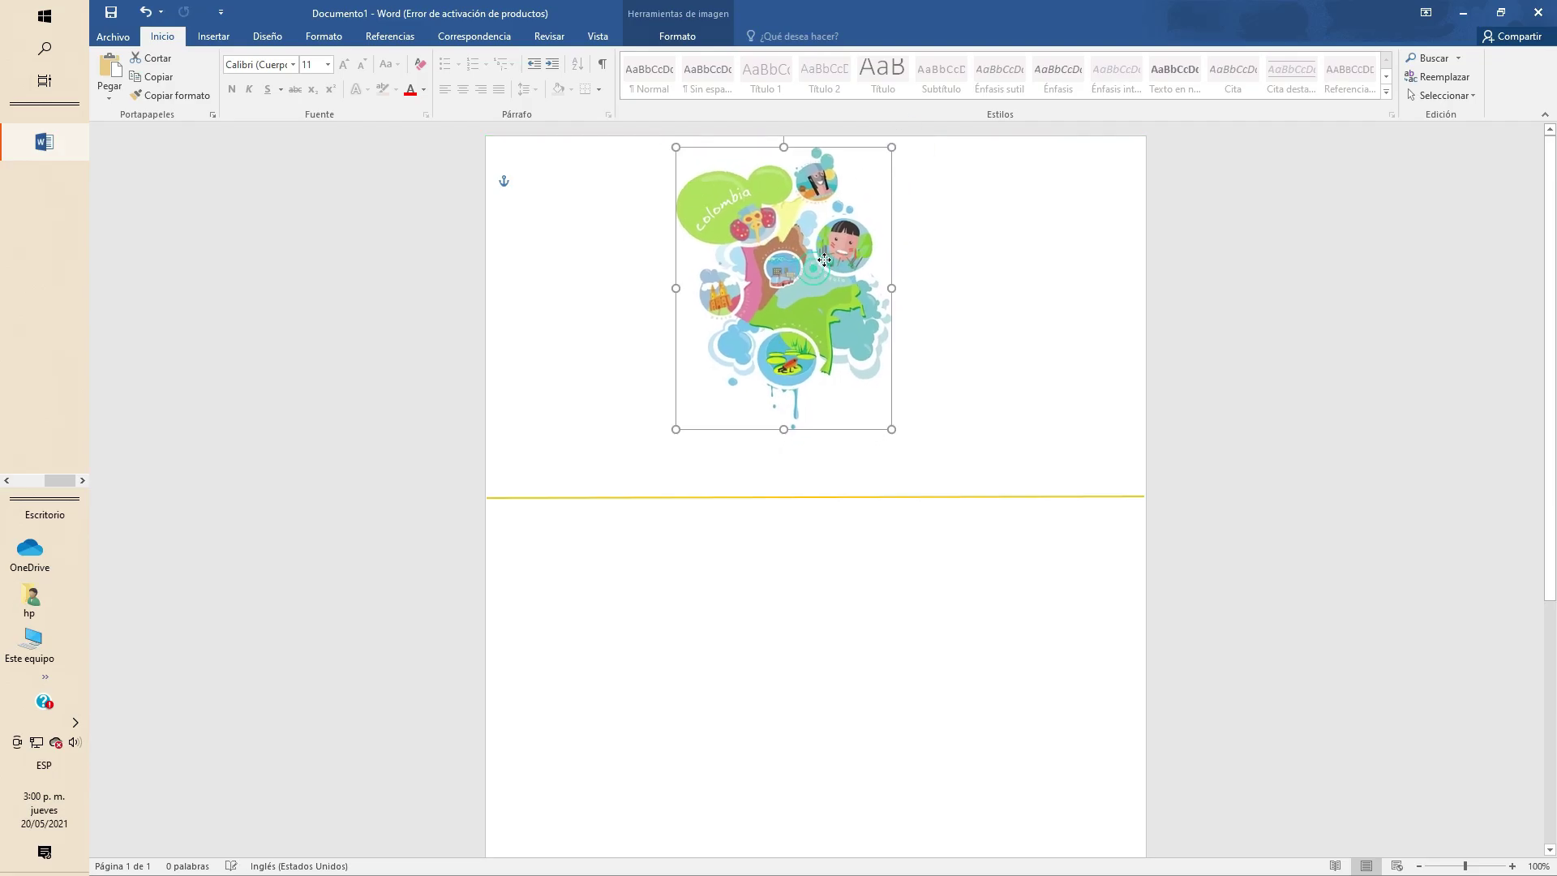
{"action": "left_click", "coordinate": [1073, 360]}
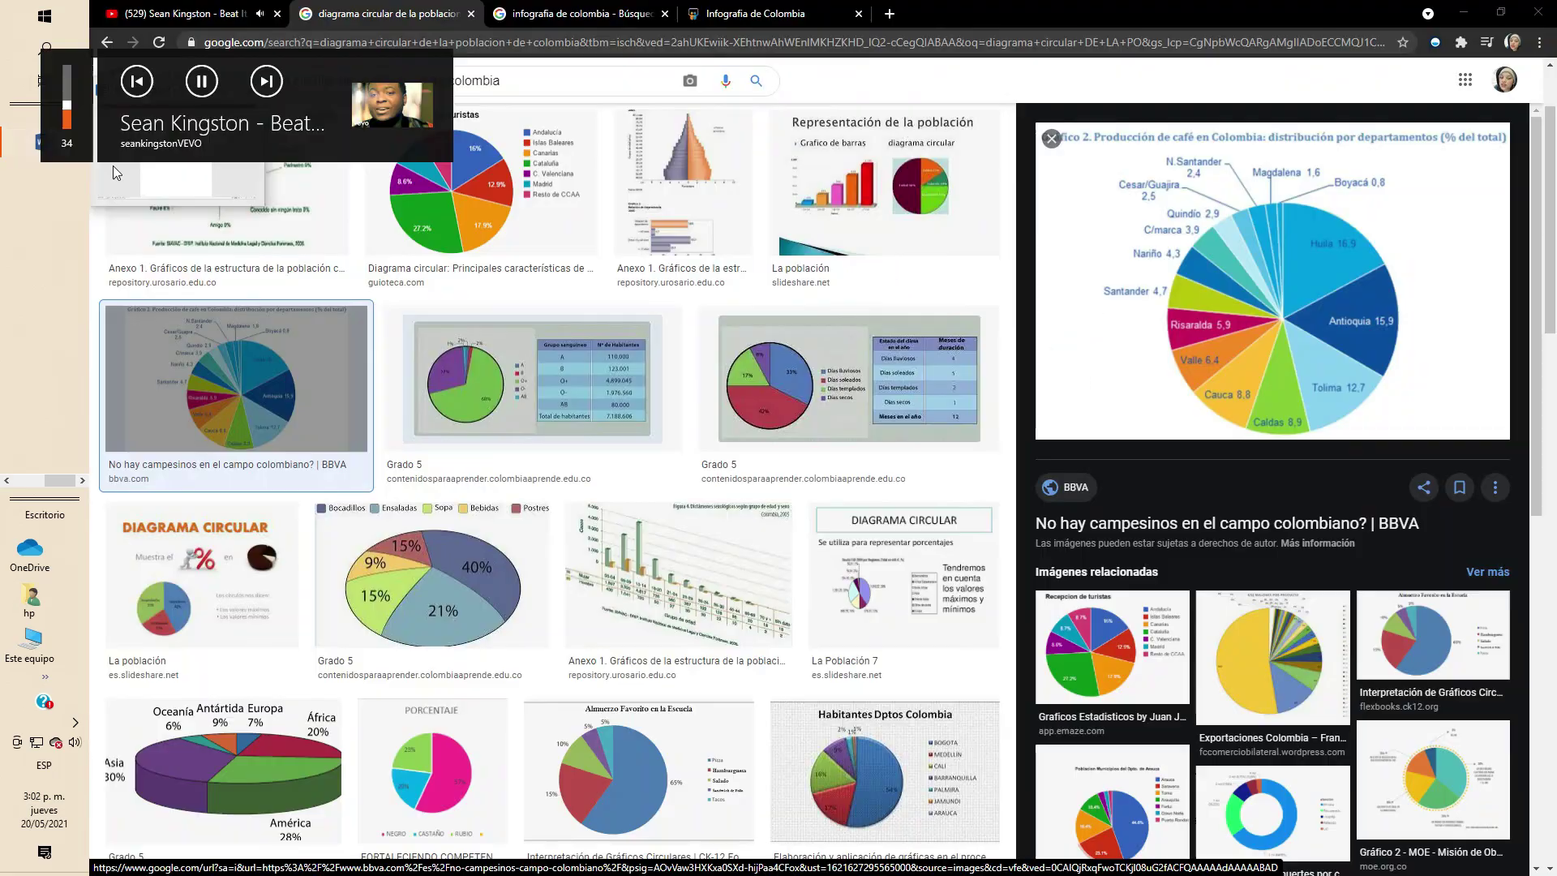
- Switch back to Word and paste the coffee production pie chart, floating in front of the text
{"action": "key", "text": "alt+Tab"}
{"action": "key", "text": "ctrl+v"}
{"action": "left_click", "coordinate": [1128, 185]}
{"action": "left_click", "coordinate": [1250, 321]}
- Shrink the coffee production pie chart and place it in the page's upper-left corner beside the map
{"action": "left_click_drag", "start_coordinate": [1108, 175], "coordinate": [834, 410]}
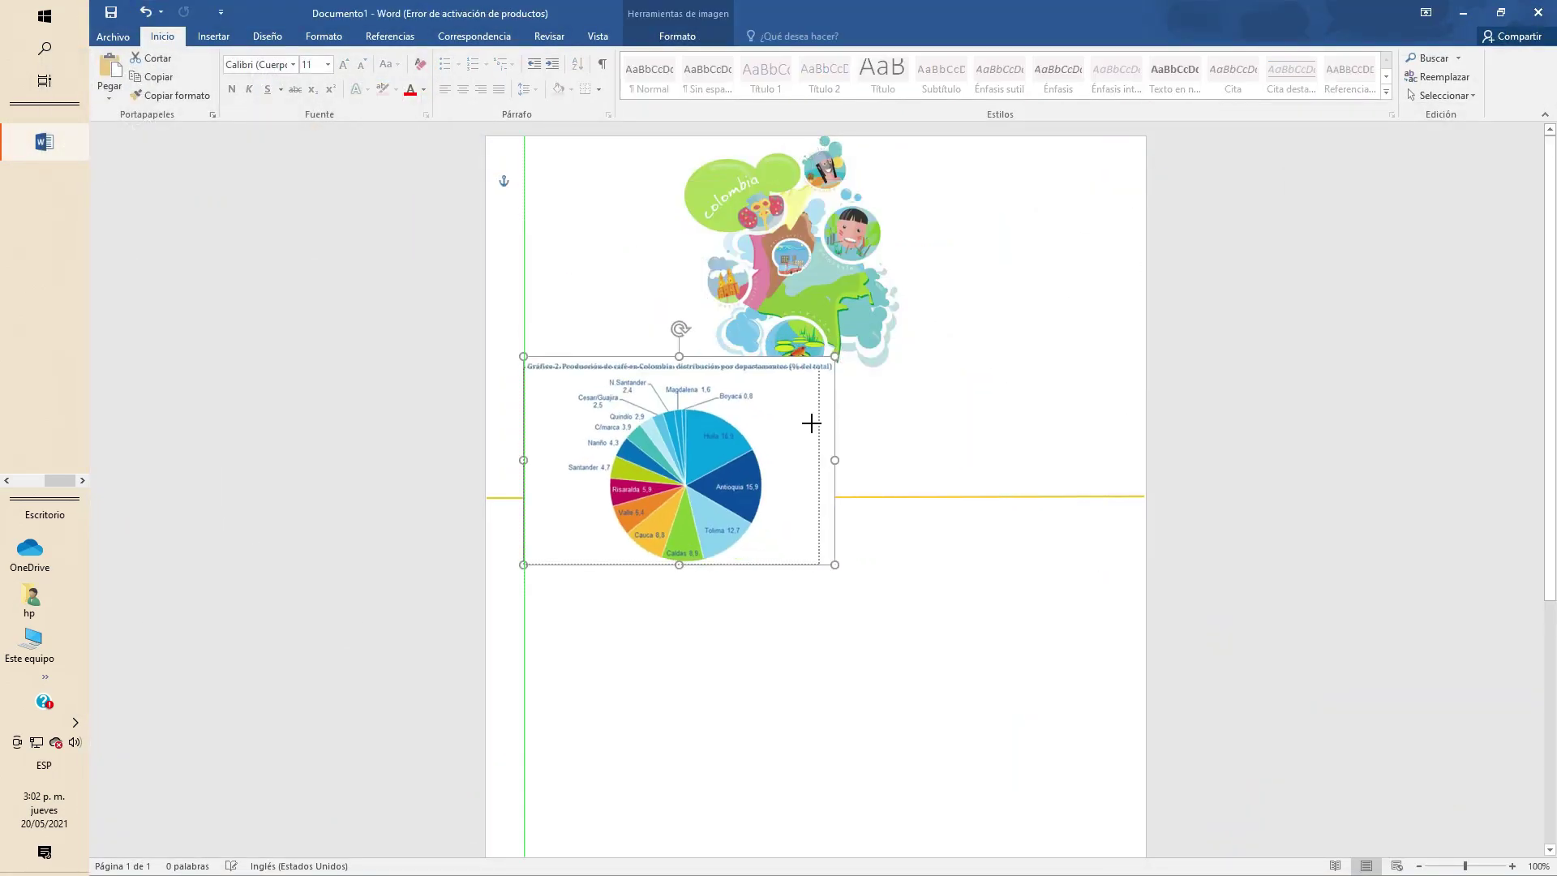
{"action": "left_click_drag", "start_coordinate": [659, 335], "coordinate": [616, 206]}
{"action": "left_click", "coordinate": [713, 393]}
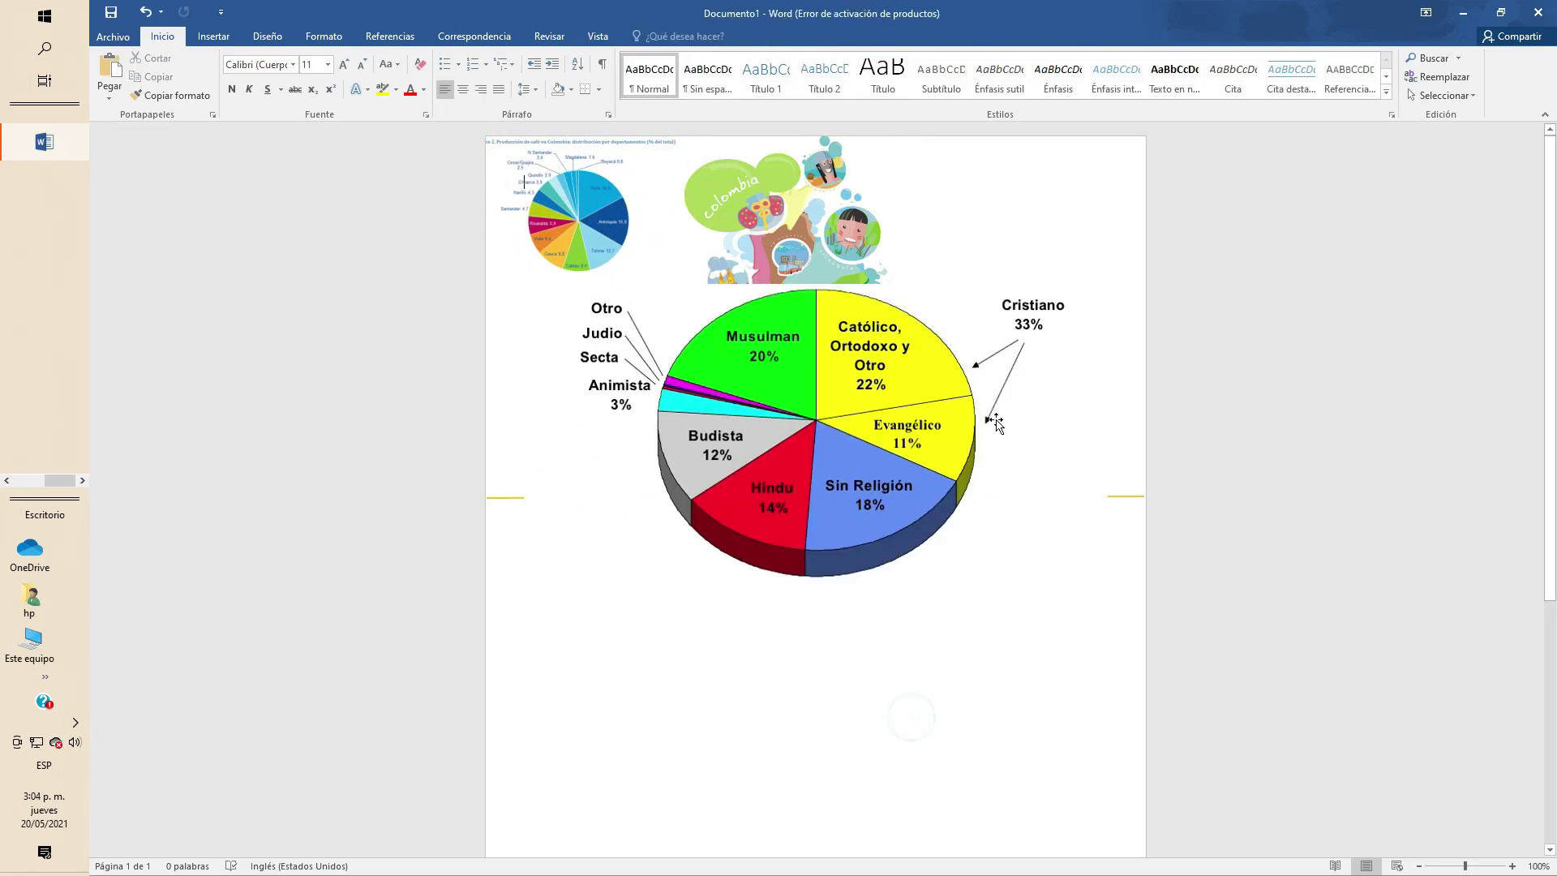
- Shrink the religion pie chart and place it in the page's upper-right corner beside the map
{"action": "left_click", "coordinate": [990, 417]}
{"action": "left_click_drag", "start_coordinate": [1111, 278], "coordinate": [684, 452]}
{"action": "left_click_drag", "start_coordinate": [625, 526], "coordinate": [1027, 220]}
{"action": "left_click", "coordinate": [964, 605]}
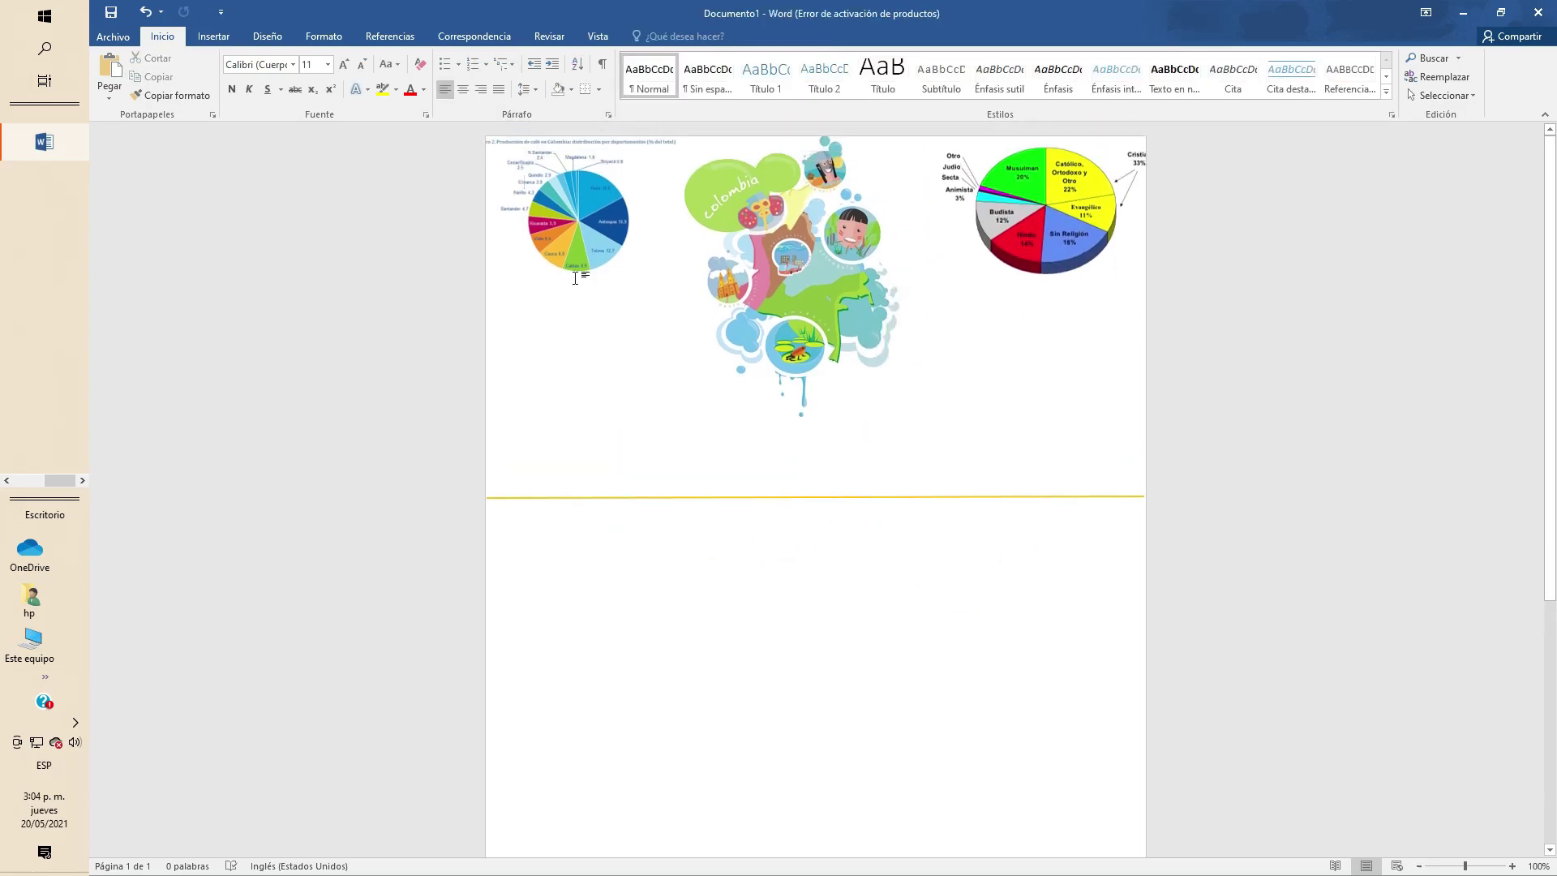
- Insert a simple text box between the map and the gold line, sized about 19 cm wide and 2,8 cm high
{"action": "left_click", "coordinate": [216, 37]}
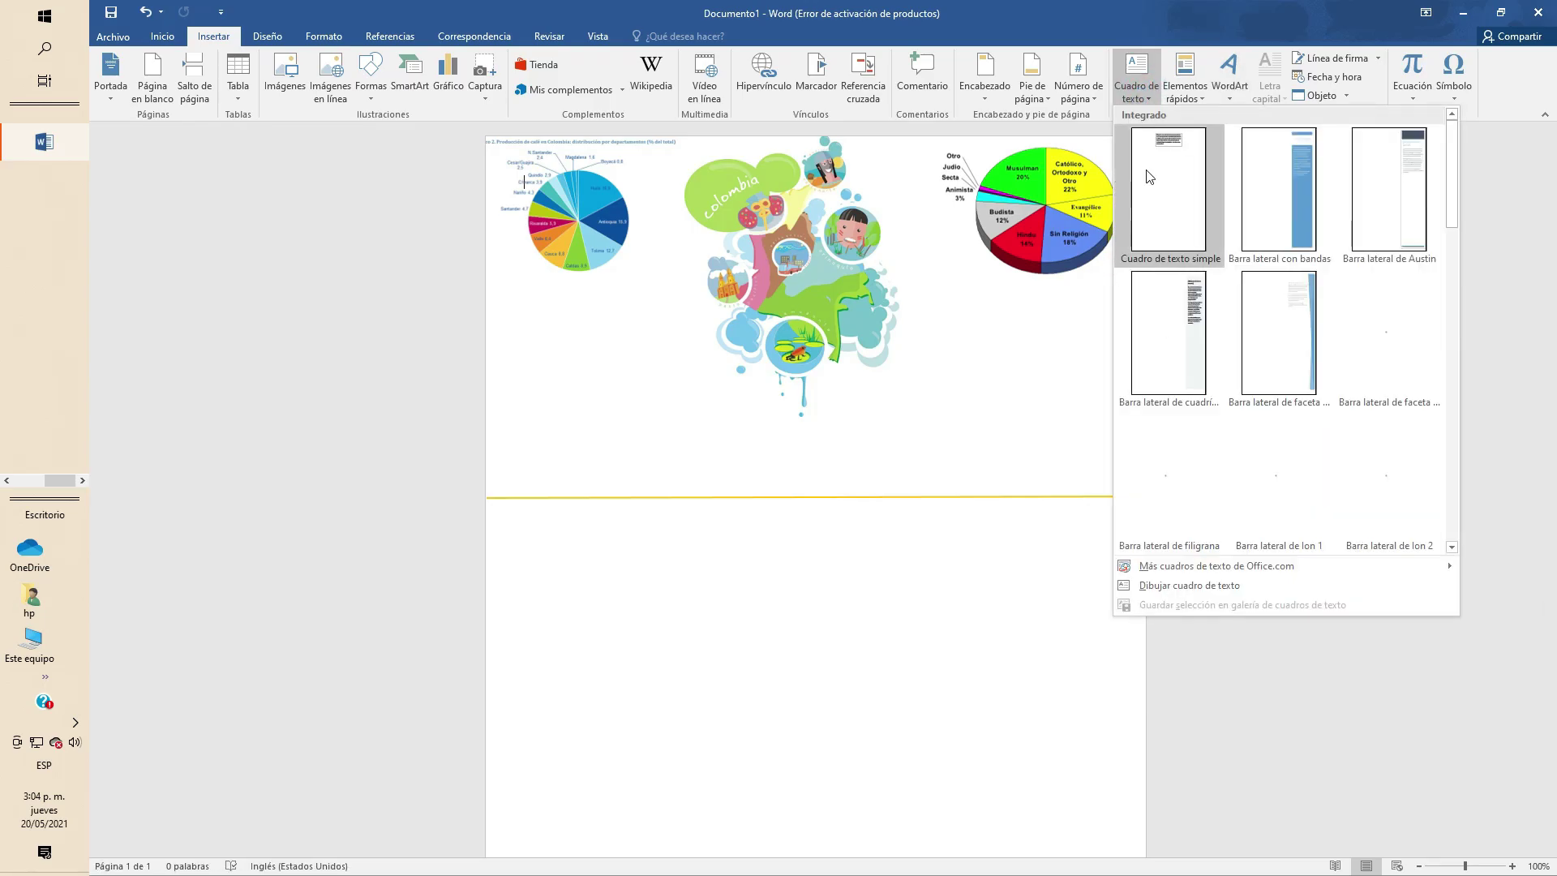
{"action": "left_click", "coordinate": [1154, 149]}
{"action": "left_click_drag", "start_coordinate": [950, 315], "coordinate": [855, 392]}
{"action": "left_click_drag", "start_coordinate": [944, 446], "coordinate": [1070, 442]}
{"action": "left_click_drag", "start_coordinate": [712, 441], "coordinate": [522, 441]}
{"action": "left_click_drag", "start_coordinate": [1068, 474], "coordinate": [1098, 452]}
{"action": "left_click_drag", "start_coordinate": [814, 473], "coordinate": [814, 496]}
- Replace the wide text box's placeholder with the copied paragraph describing Colombia
{"action": "left_click", "coordinate": [843, 440]}
{"action": "key", "text": "Delete"}
{"action": "right_click", "coordinate": [632, 512]}
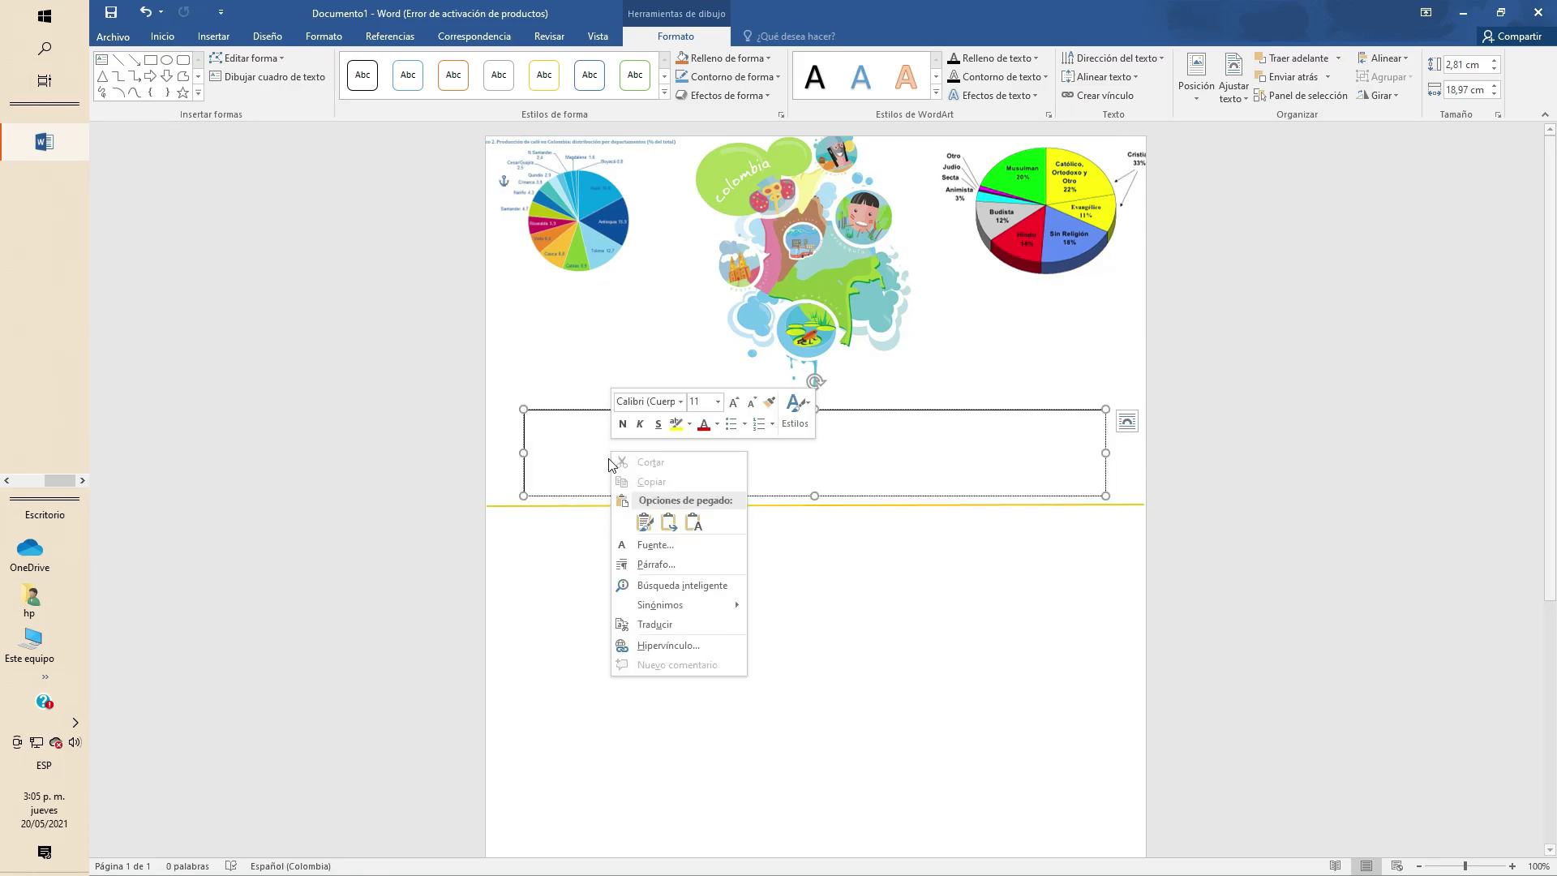
{"action": "left_click", "coordinate": [634, 515]}
- Set the font of the Colombia description paragraph to Bahnschrift Light
{"action": "left_click_drag", "start_coordinate": [534, 420], "coordinate": [657, 480]}
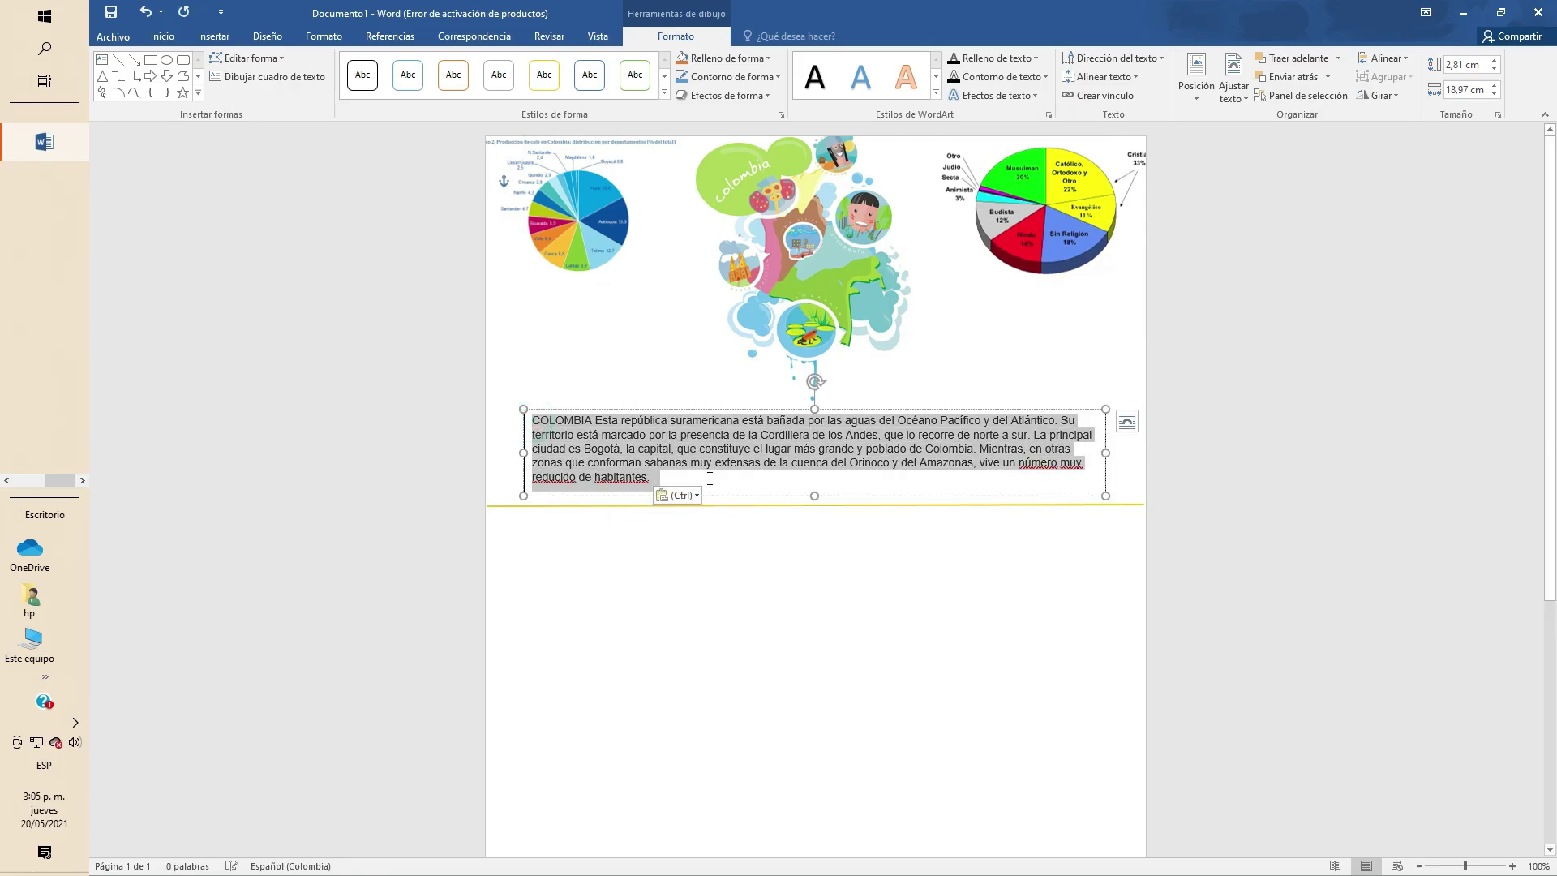
{"action": "left_click", "coordinate": [164, 37]}
{"action": "left_click", "coordinate": [293, 65]}
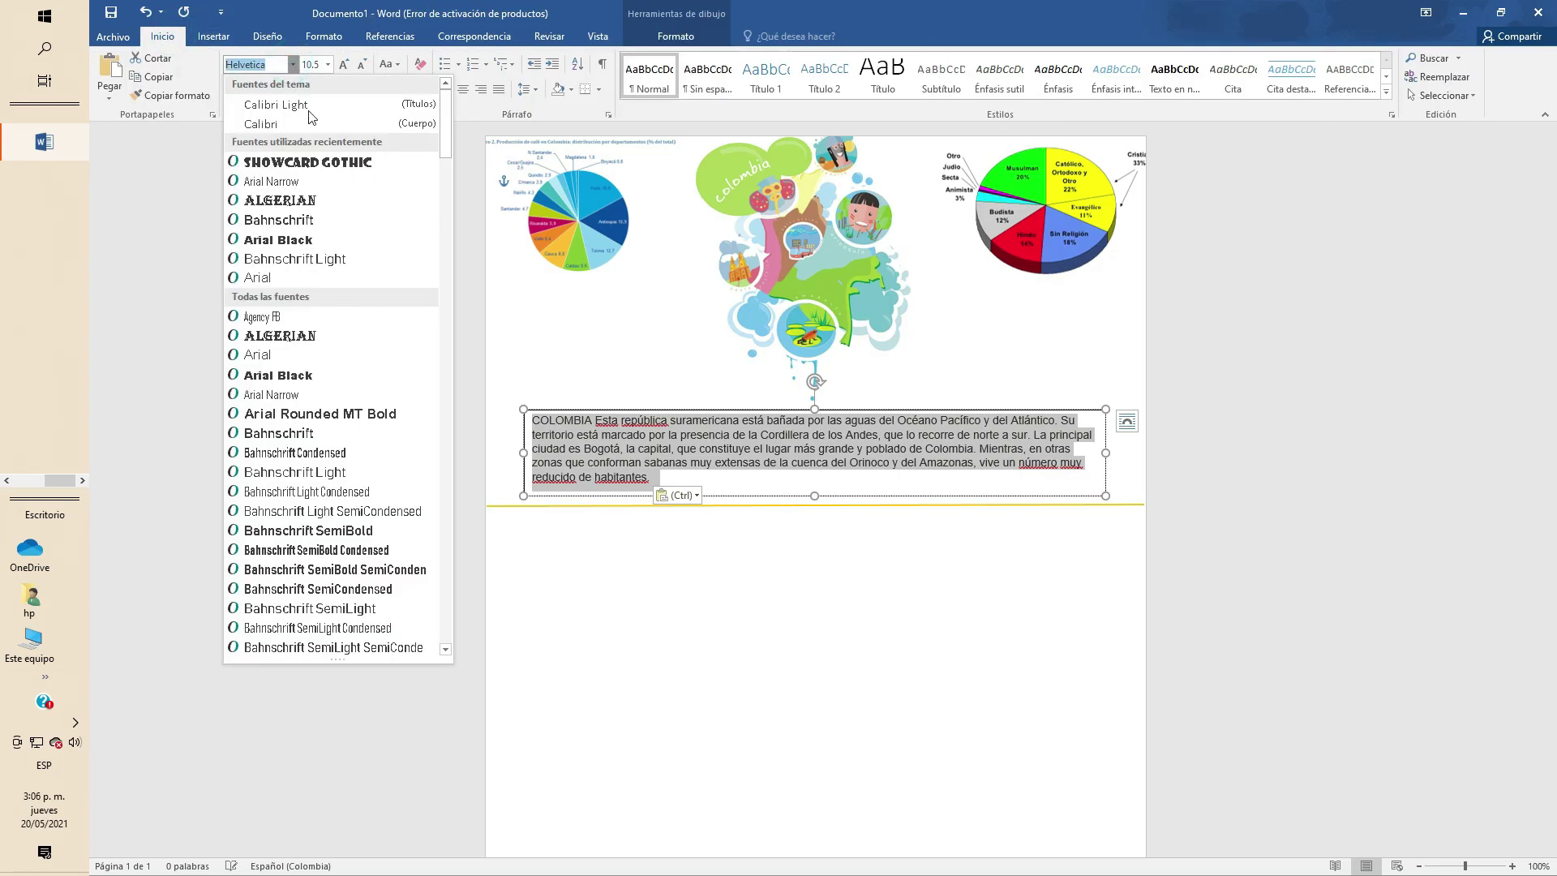
{"action": "left_click", "coordinate": [352, 257]}
{"action": "left_click", "coordinate": [729, 609]}
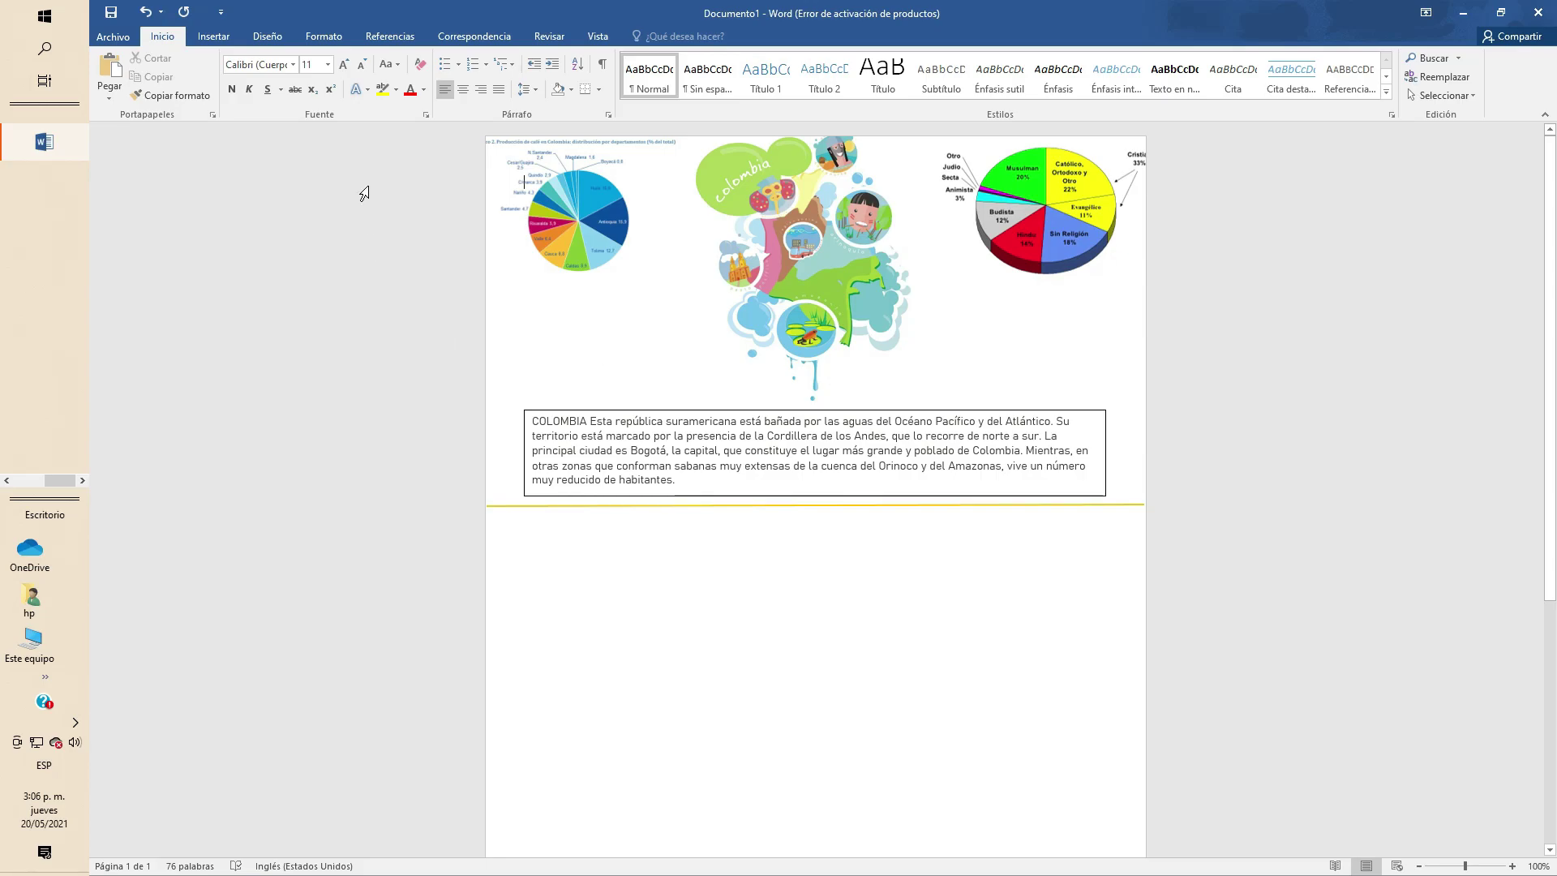
- Insert a simple text box and fit it below the coffee pie chart, about 6,8 cm wide and 4,1 cm high
{"action": "left_click", "coordinate": [213, 35]}
{"action": "left_click", "coordinate": [1134, 85]}
{"action": "left_click", "coordinate": [1167, 199]}
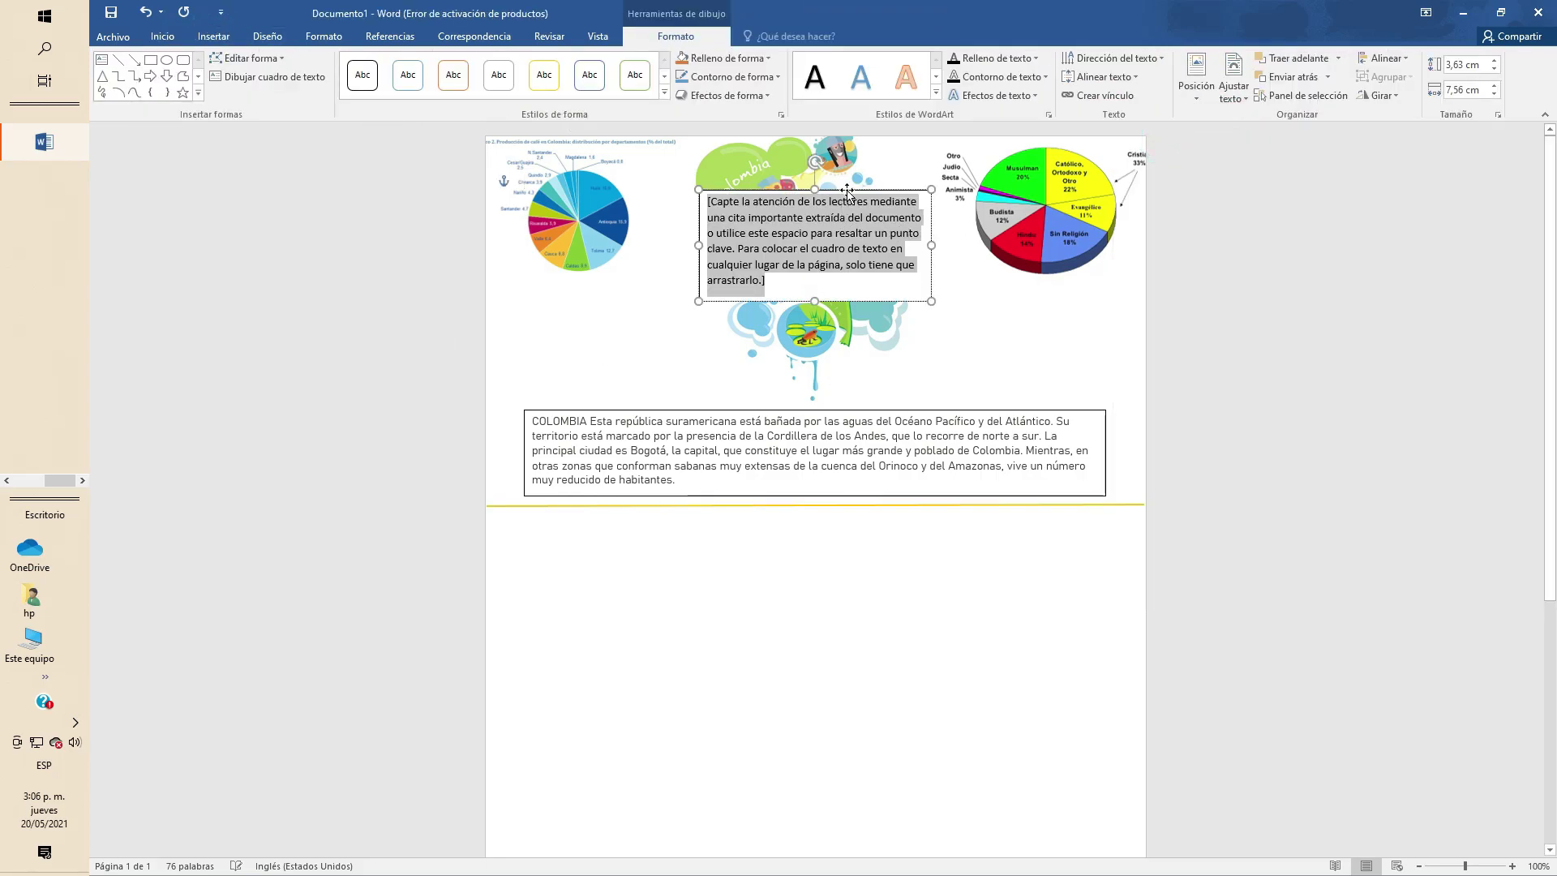
{"action": "left_click_drag", "start_coordinate": [820, 204], "coordinate": [638, 275]}
{"action": "left_click_drag", "start_coordinate": [721, 332], "coordinate": [700, 331]}
{"action": "left_click_drag", "start_coordinate": [651, 278], "coordinate": [654, 275]}
- Replace the placeholder in the text box below the coffee chart with the copied population and religion data
{"action": "left_click", "coordinate": [654, 332]}
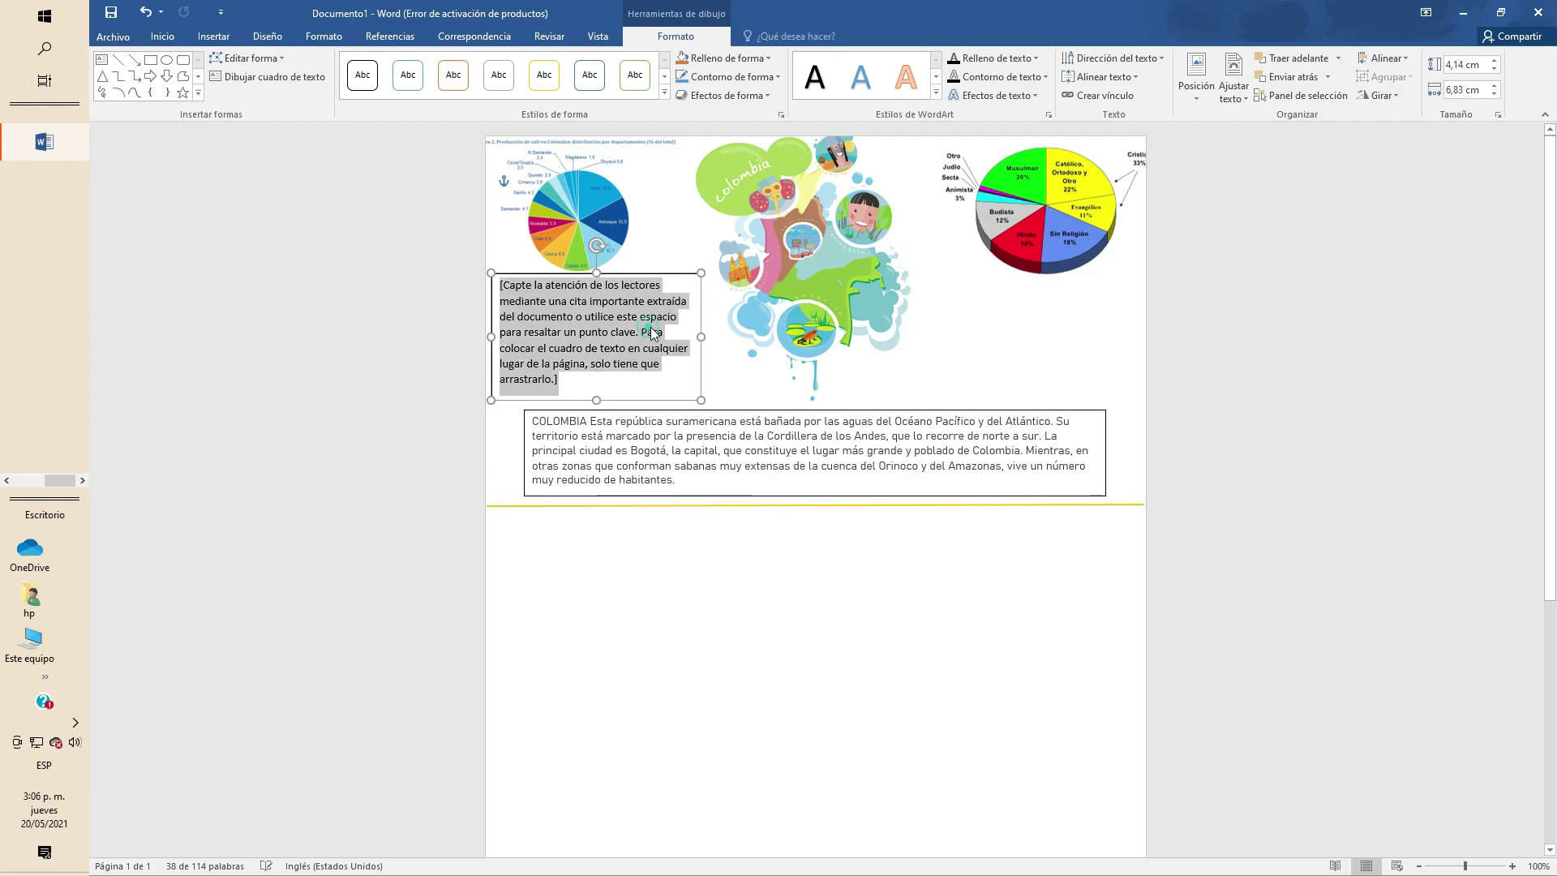
{"action": "key", "text": "Delete"}
{"action": "right_click", "coordinate": [521, 285]}
{"action": "left_click", "coordinate": [552, 349]}
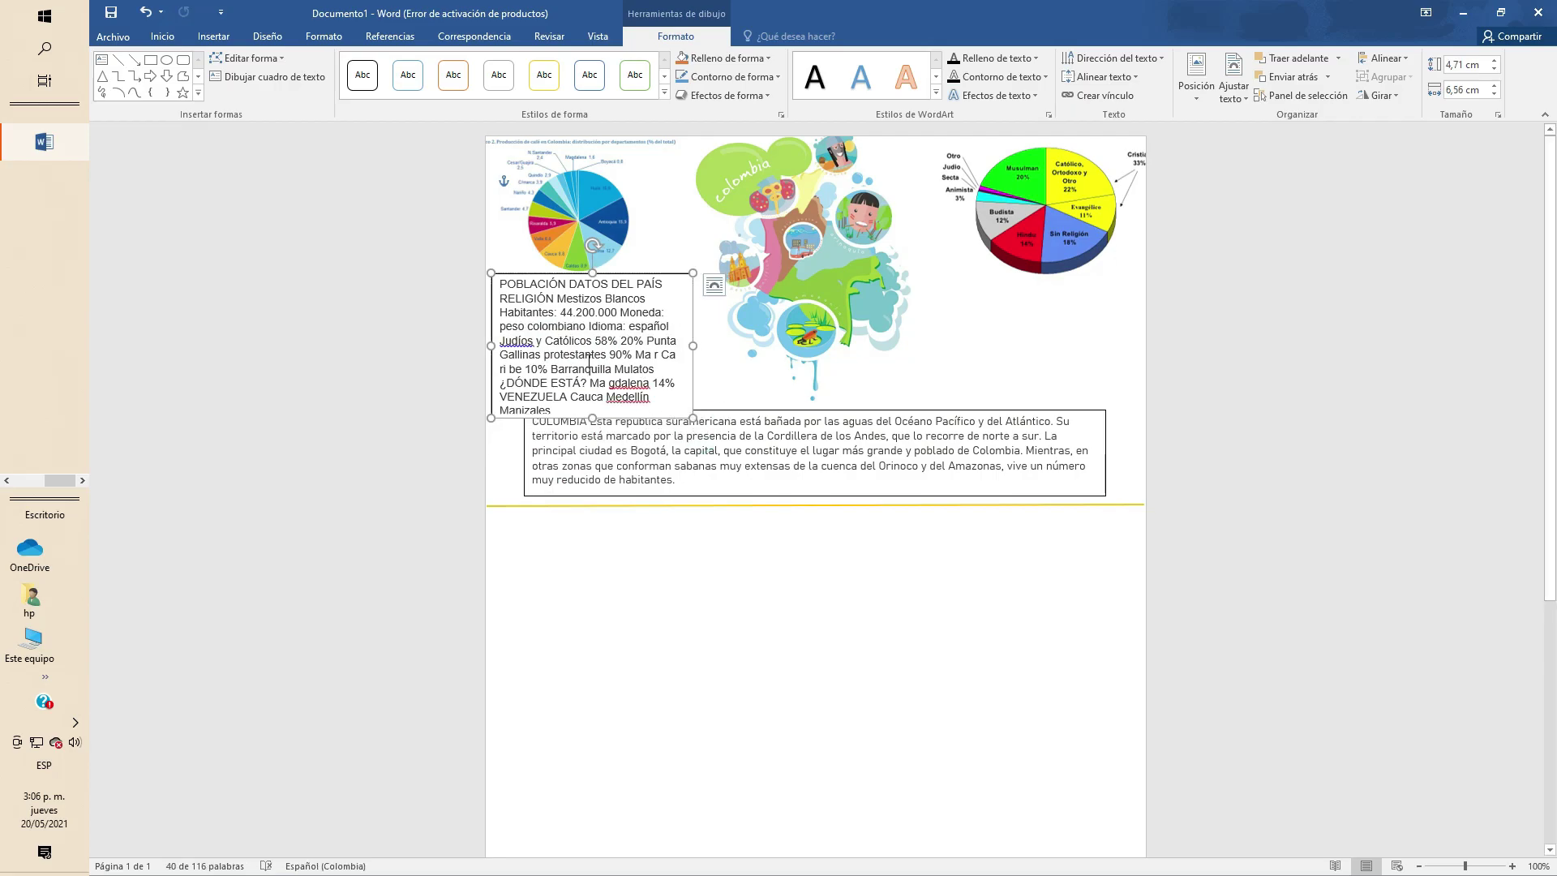
- Format the population data text in Bahnschrift at size 10
{"action": "key", "text": "ctrl+a"}
{"action": "left_click", "coordinate": [162, 36]}
{"action": "left_click", "coordinate": [292, 64]}
{"action": "left_click", "coordinate": [401, 220]}
{"action": "left_click", "coordinate": [327, 65]}
{"action": "left_click", "coordinate": [308, 113]}
- Nudge the Colombia description box slightly down so it clears the population data box
{"action": "left_click", "coordinate": [592, 403]}
{"action": "left_click_drag", "start_coordinate": [737, 410], "coordinate": [737, 414]}
{"action": "left_click", "coordinate": [917, 373]}
- Correct the spelling of "Magdalena" and "Medellín" in the population data box
{"action": "left_click", "coordinate": [640, 328]}
{"action": "right_click", "coordinate": [535, 383]}
{"action": "left_click", "coordinate": [520, 381]}
{"action": "type", "text": "ma"}
{"action": "right_click", "coordinate": [552, 380]}
{"action": "left_click", "coordinate": [604, 400]}
{"action": "right_click", "coordinate": [520, 398]}
{"action": "left_click", "coordinate": [574, 422]}
- Correct "judío" and replace the broken-up sea name with "mar caribe" in the population data box
{"action": "right_click", "coordinate": [634, 330]}
{"action": "left_click", "coordinate": [683, 344]}
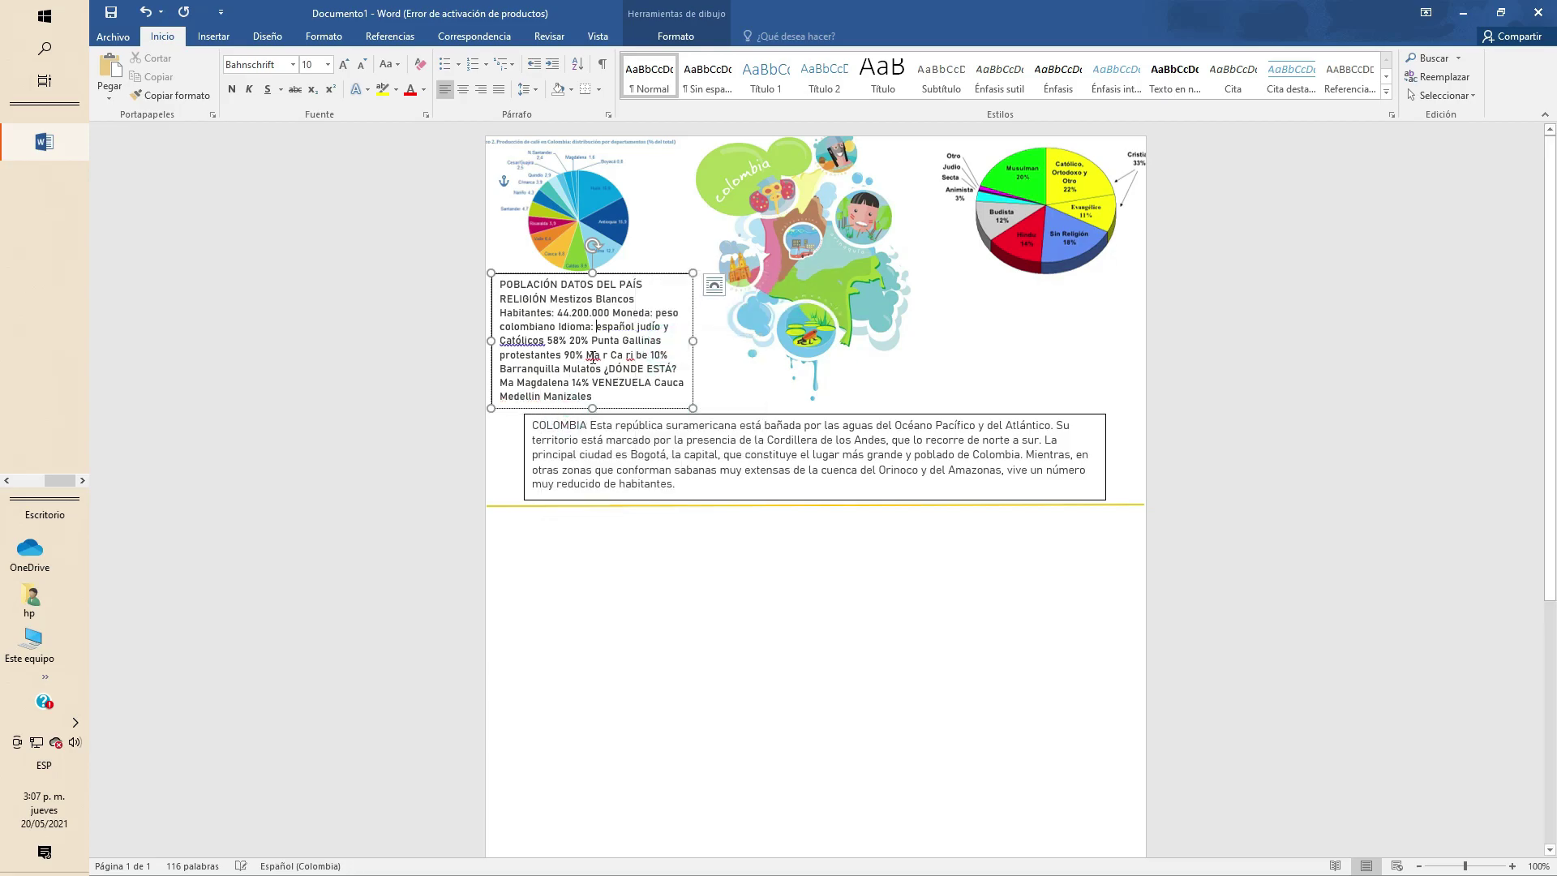
{"action": "left_click_drag", "start_coordinate": [634, 355], "coordinate": [586, 355]}
{"action": "type", "text": "mar caribe"}
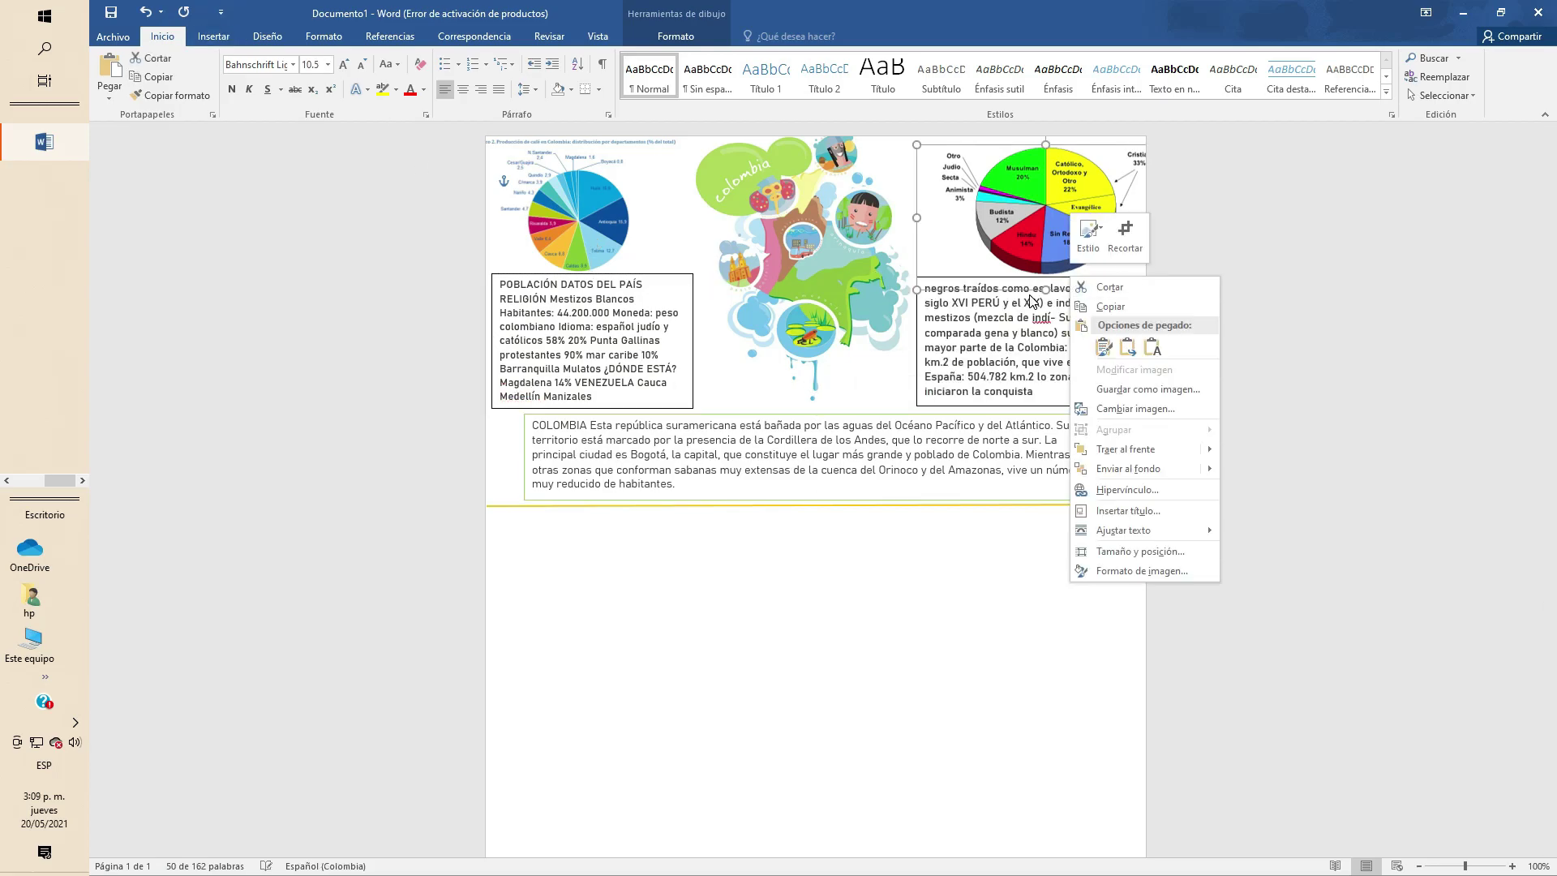
- Give the population data text box a light blue outline
{"action": "key", "text": "Escape"}
{"action": "right_click", "coordinate": [643, 407]}
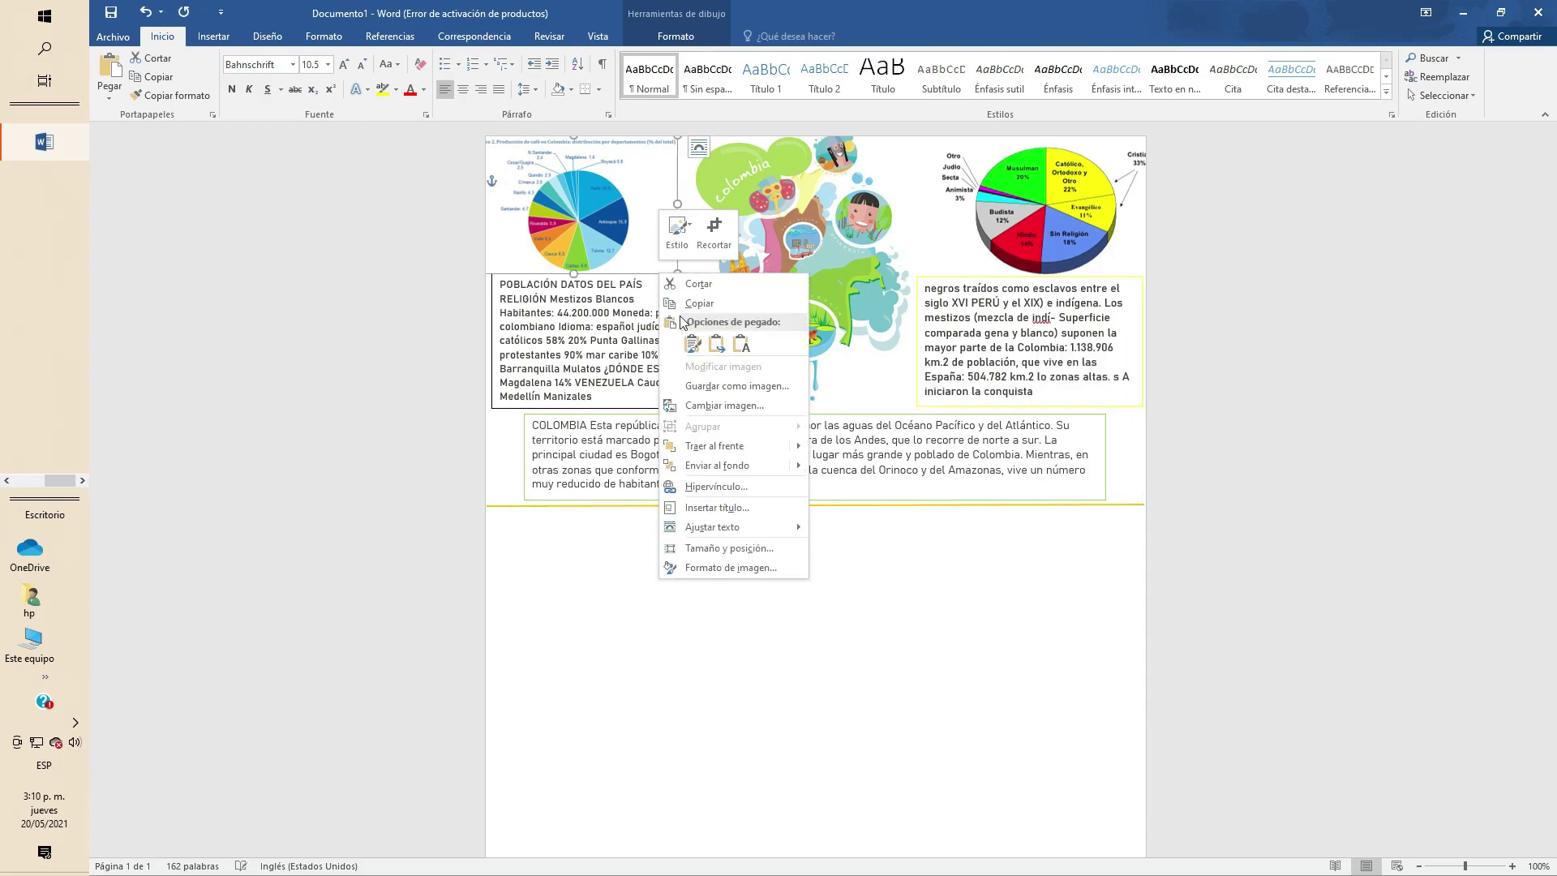
{"action": "left_click", "coordinate": [694, 360]}
{"action": "left_click", "coordinate": [801, 510]}
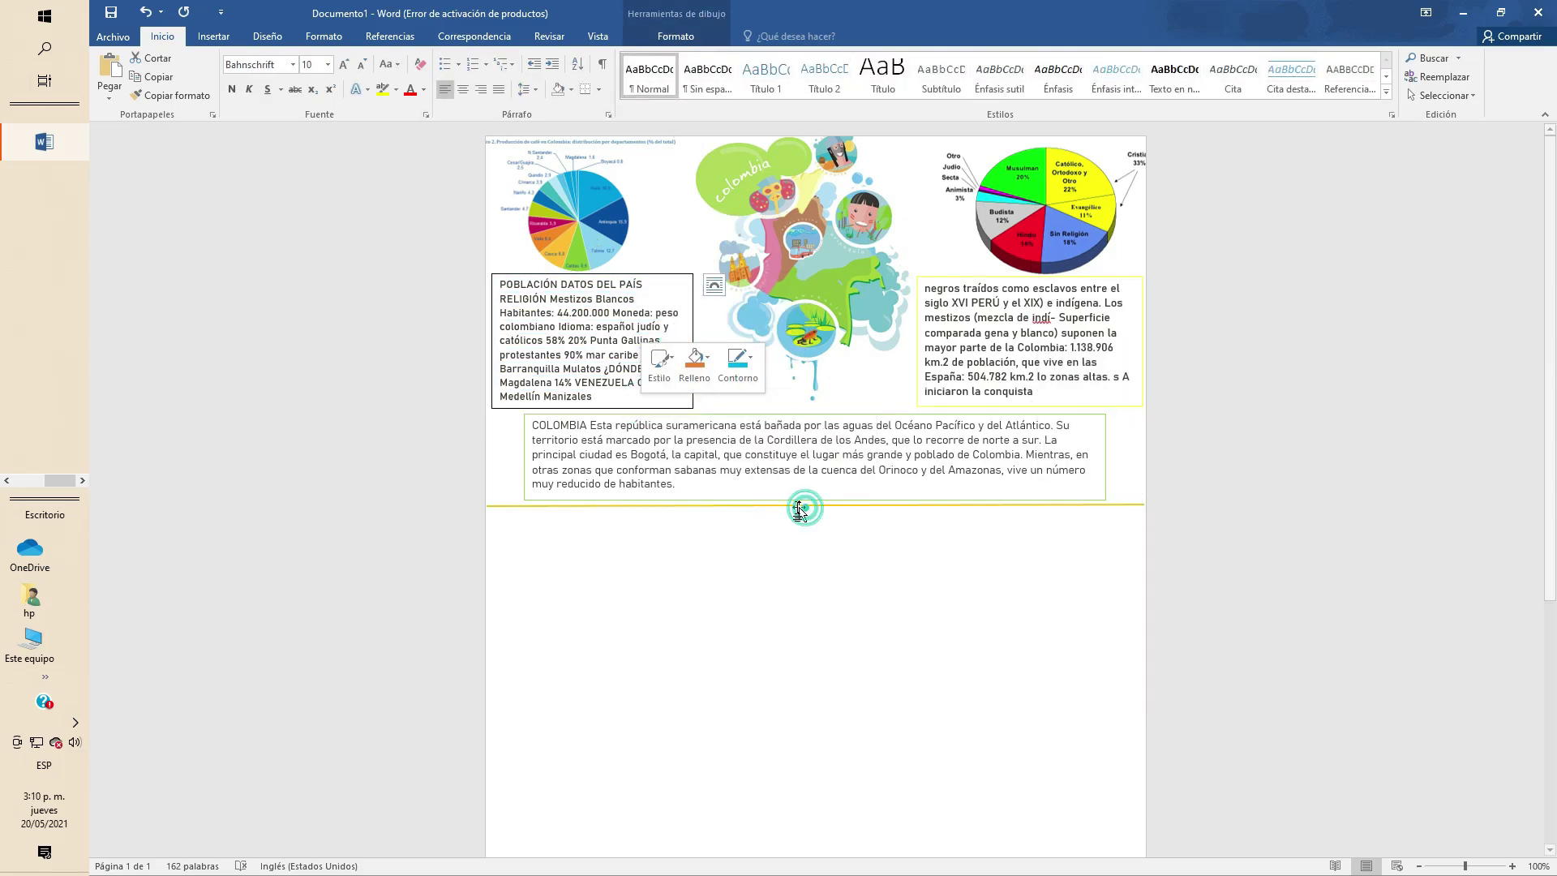
{"action": "left_click", "coordinate": [764, 377]}
- Enlarge the Colombia map picture slightly and adjust its position between the two pie charts
{"action": "left_click_drag", "start_coordinate": [696, 401], "coordinate": [689, 424]}
{"action": "left_click_drag", "start_coordinate": [780, 302], "coordinate": [785, 312]}
{"action": "left_click", "coordinate": [835, 563]}
- Draw a vertical line about 22 cm long from the gold line to the page bottom and apply the thick blue style
{"action": "scroll", "coordinate": [834, 563], "scroll_direction": "down", "scroll_amount": 6}
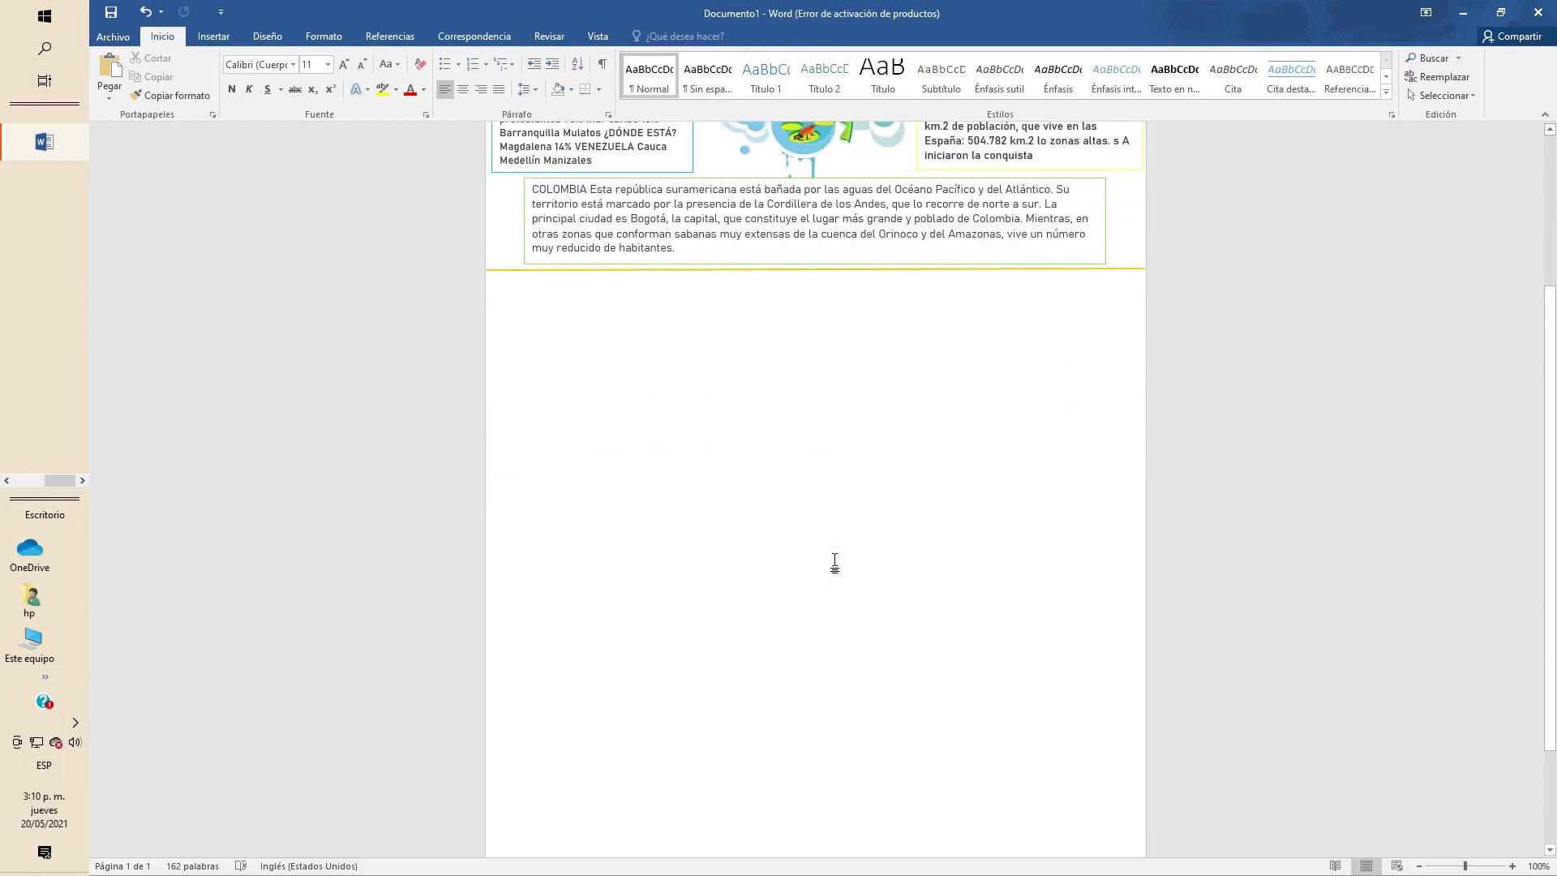
{"action": "left_click_drag", "start_coordinate": [822, 420], "coordinate": [824, 834]}
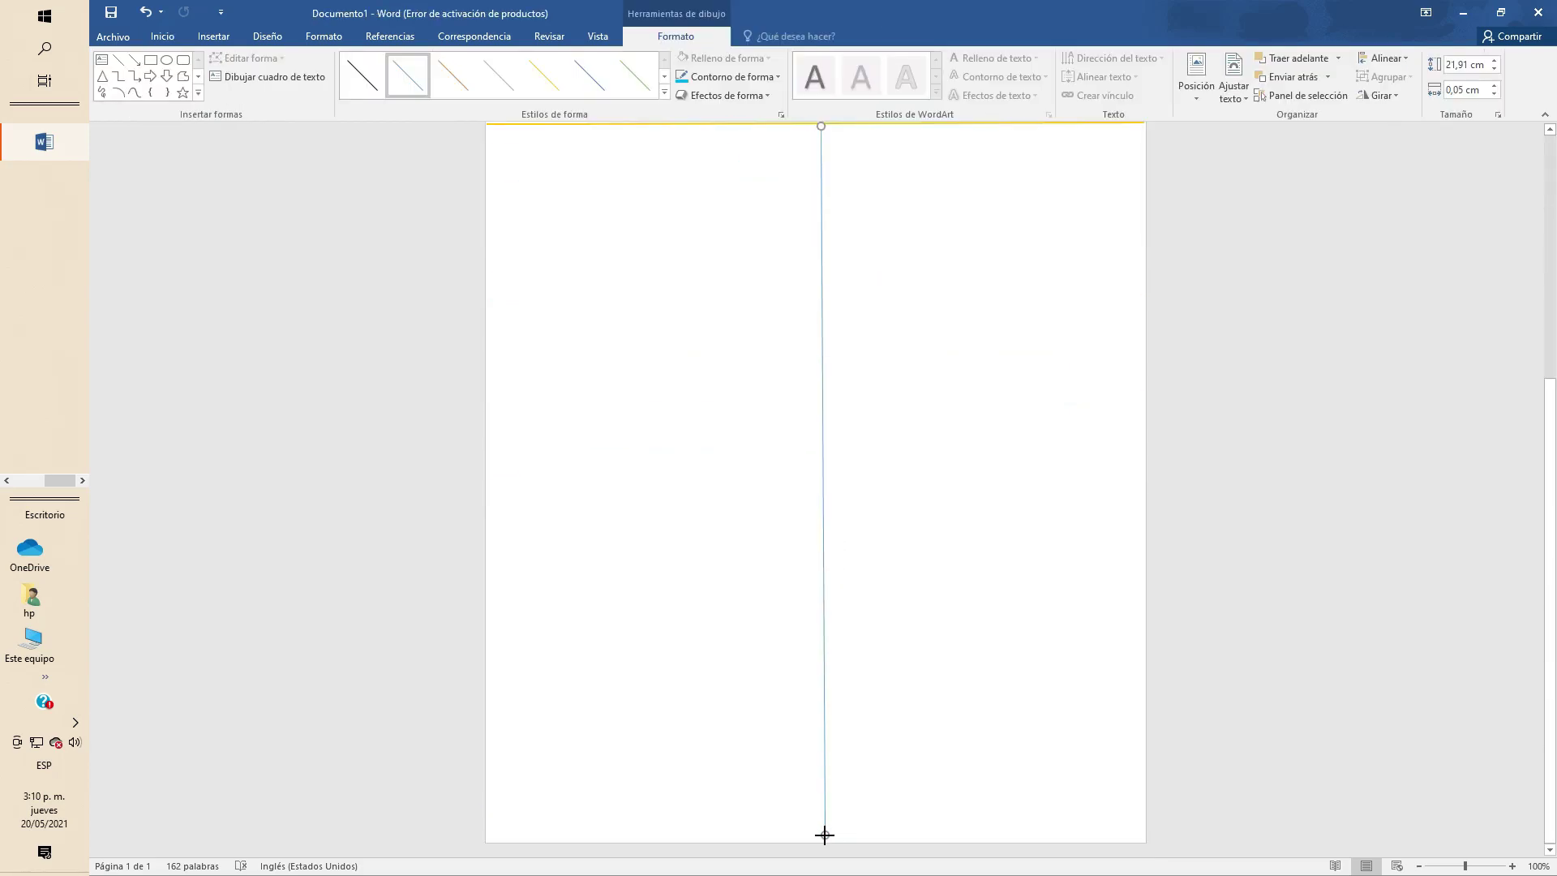
{"action": "scroll", "coordinate": [845, 410], "scroll_direction": "up", "scroll_amount": 5}
{"action": "scroll", "coordinate": [839, 414], "scroll_direction": "down", "scroll_amount": 4}
{"action": "scroll", "coordinate": [835, 416], "scroll_direction": "up", "scroll_amount": 3}
{"action": "left_click", "coordinate": [664, 92]}
{"action": "left_click", "coordinate": [593, 208]}
- Draw a horizontal line from the blue vertical divider towards the page's right edge
{"action": "left_click", "coordinate": [214, 37]}
{"action": "left_click", "coordinate": [370, 77]}
{"action": "left_click", "coordinate": [380, 134]}
{"action": "scroll", "coordinate": [840, 475], "scroll_direction": "down", "scroll_amount": 3}
{"action": "left_click_drag", "start_coordinate": [847, 480], "coordinate": [944, 482]}
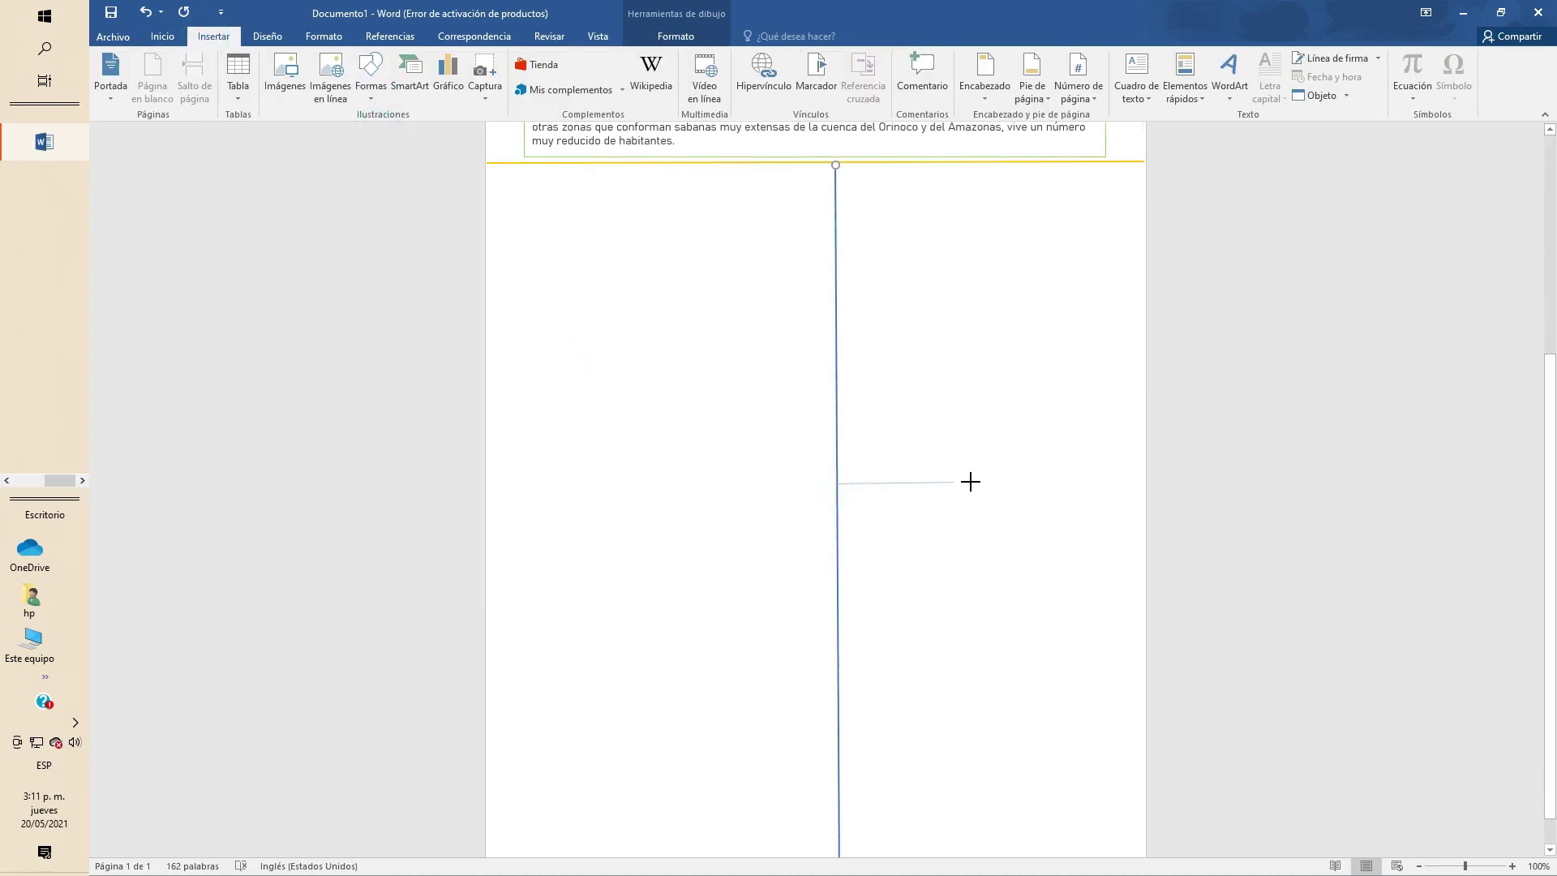
- Apply the thick green style to the right-hand horizontal line and move it lower along the blue divider
{"action": "left_click", "coordinate": [664, 92]}
{"action": "left_click", "coordinate": [637, 206]}
{"action": "left_click_drag", "start_coordinate": [839, 484], "coordinate": [836, 485]}
{"action": "left_click_drag", "start_coordinate": [945, 486], "coordinate": [947, 565]}
- Draw a horizontal line about 11,5 cm long from the blue divider to the page's left edge
{"action": "left_click", "coordinate": [208, 41]}
{"action": "left_click", "coordinate": [370, 81]}
{"action": "left_click", "coordinate": [362, 217]}
{"action": "left_click_drag", "start_coordinate": [836, 530], "coordinate": [593, 528]}
{"action": "left_click_drag", "start_coordinate": [482, 529], "coordinate": [485, 531]}
- Apply the thick gold style to the left-hand horizontal line and adjust its height along the blue divider
{"action": "left_click", "coordinate": [663, 96]}
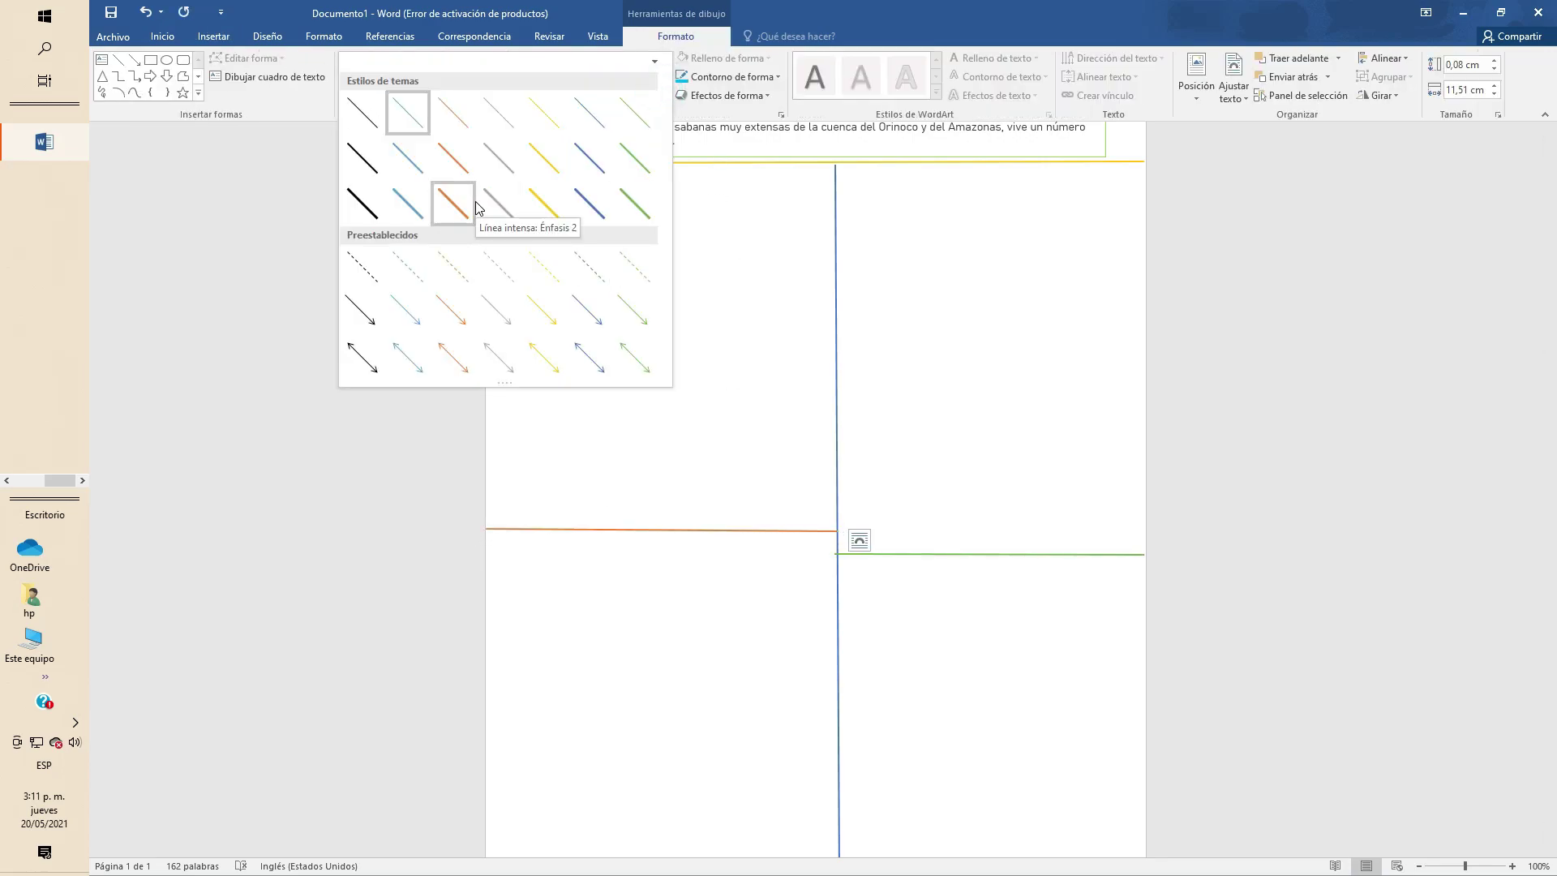
{"action": "left_click", "coordinate": [543, 212]}
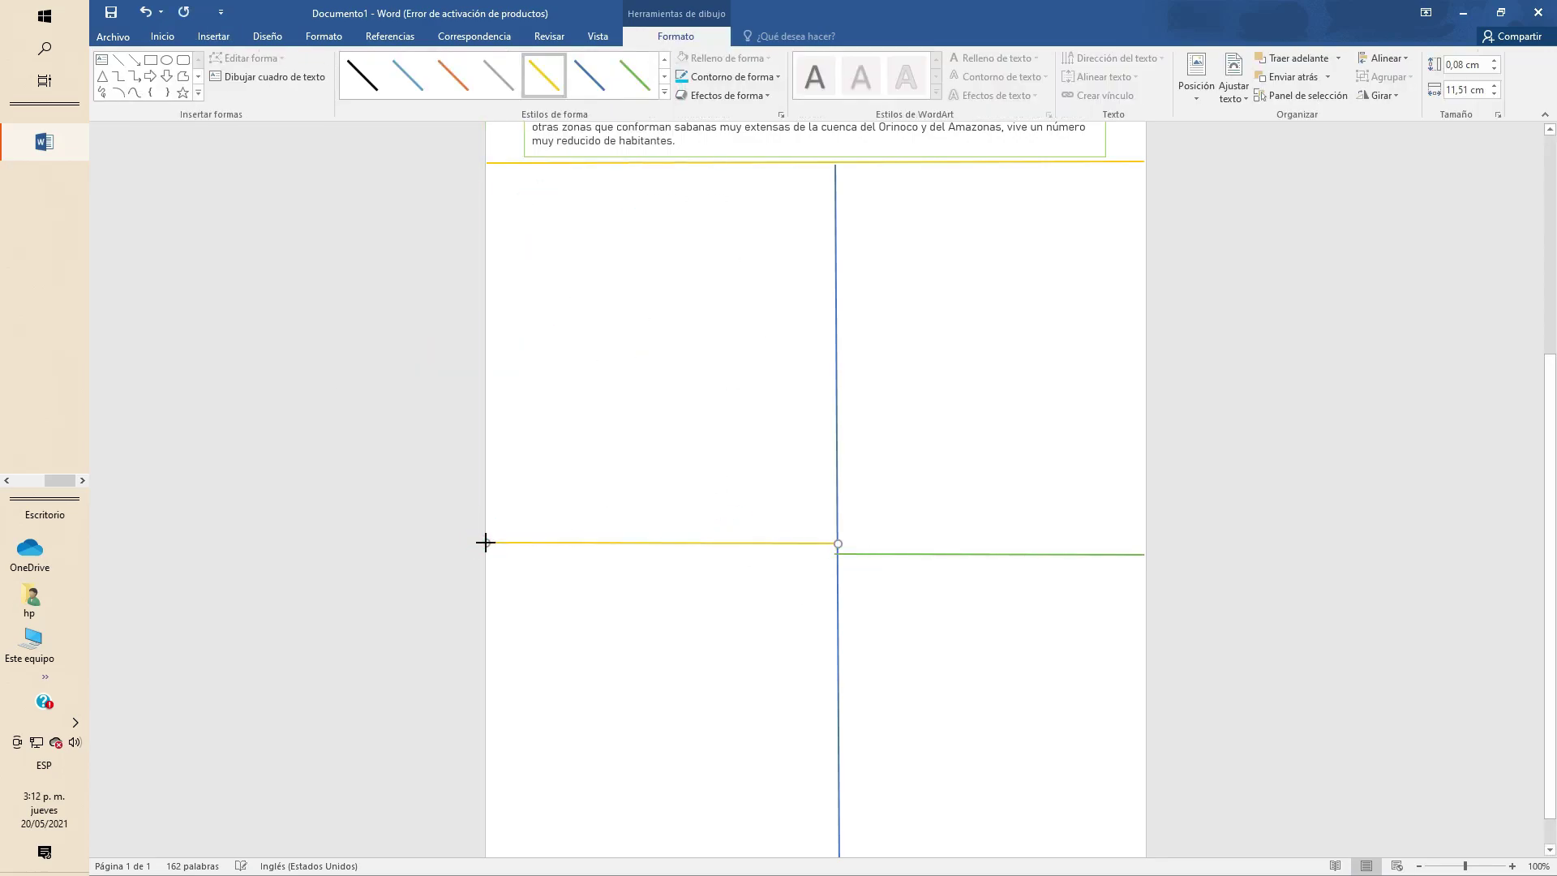
{"action": "left_click_drag", "start_coordinate": [485, 542], "coordinate": [486, 544]}
{"action": "scroll", "coordinate": [671, 522], "scroll_direction": "down", "scroll_amount": 1}
{"action": "left_click_drag", "start_coordinate": [685, 505], "coordinate": [695, 472]}
{"action": "left_click_drag", "start_coordinate": [694, 473], "coordinate": [686, 472]}
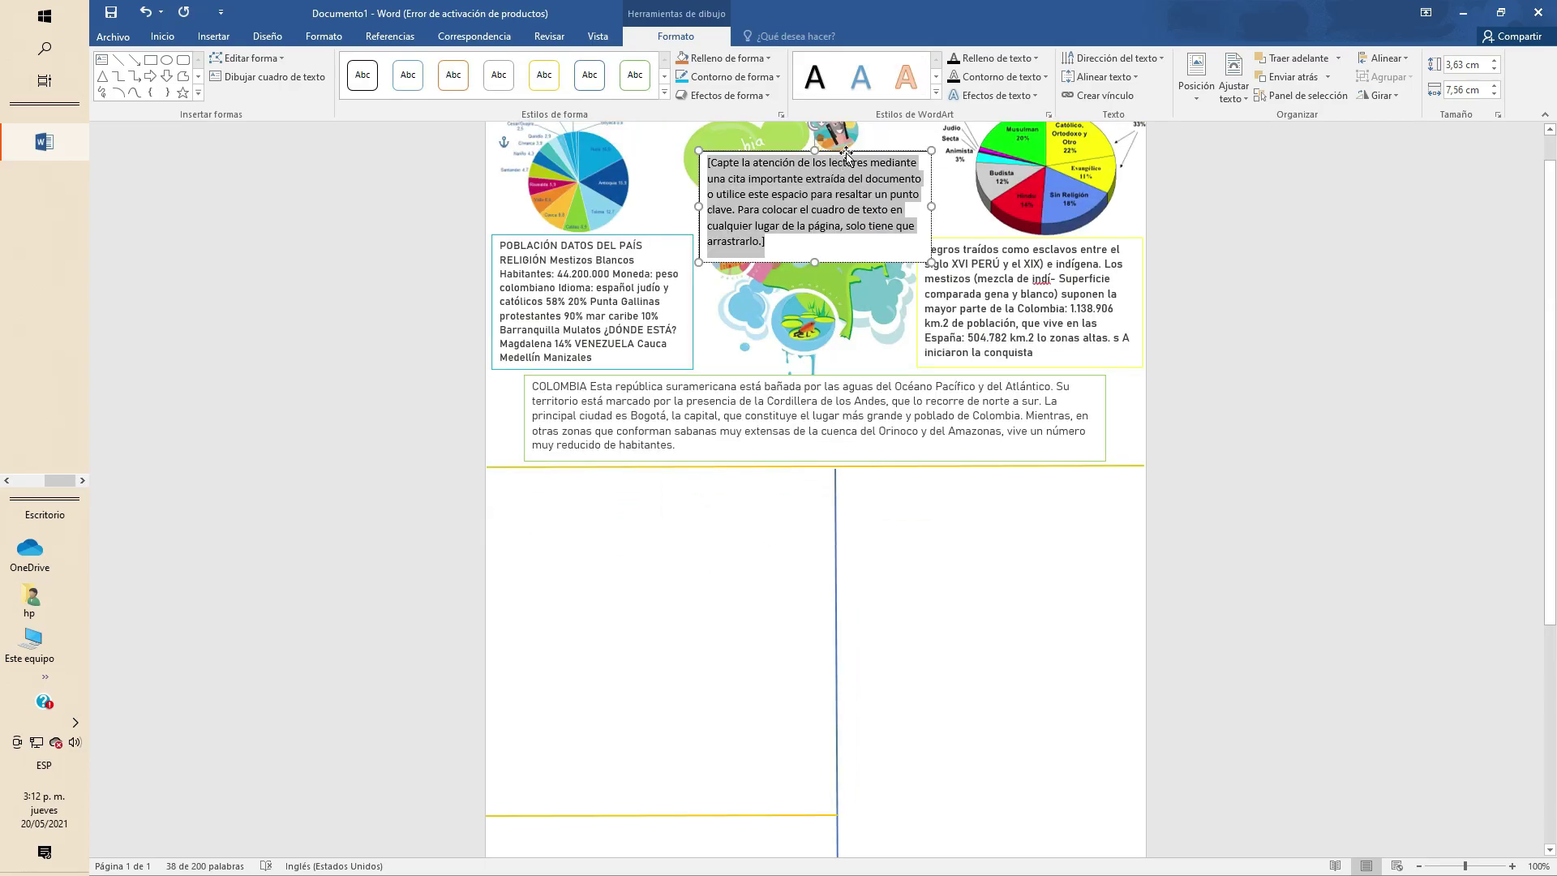
- Place the new text box below the gold line in the left section, title it "LA HISTORIA DEL PAIS" and narrow it to about 4,08 cm
{"action": "left_click_drag", "start_coordinate": [845, 154], "coordinate": [632, 465]}
{"action": "left_click", "coordinate": [618, 514]}
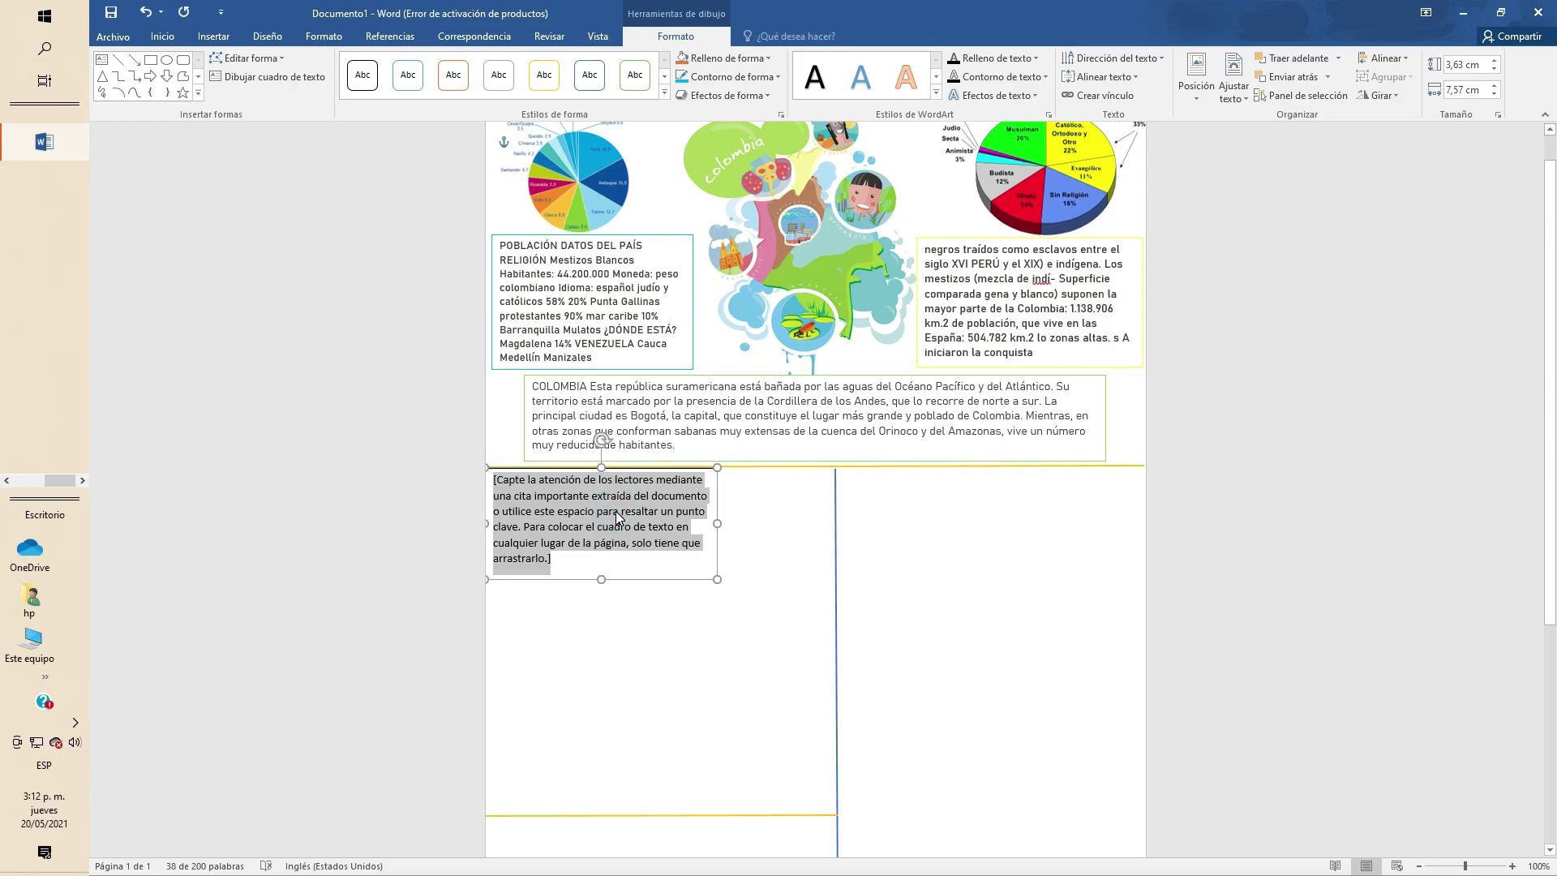
{"action": "type", "text": "la"}
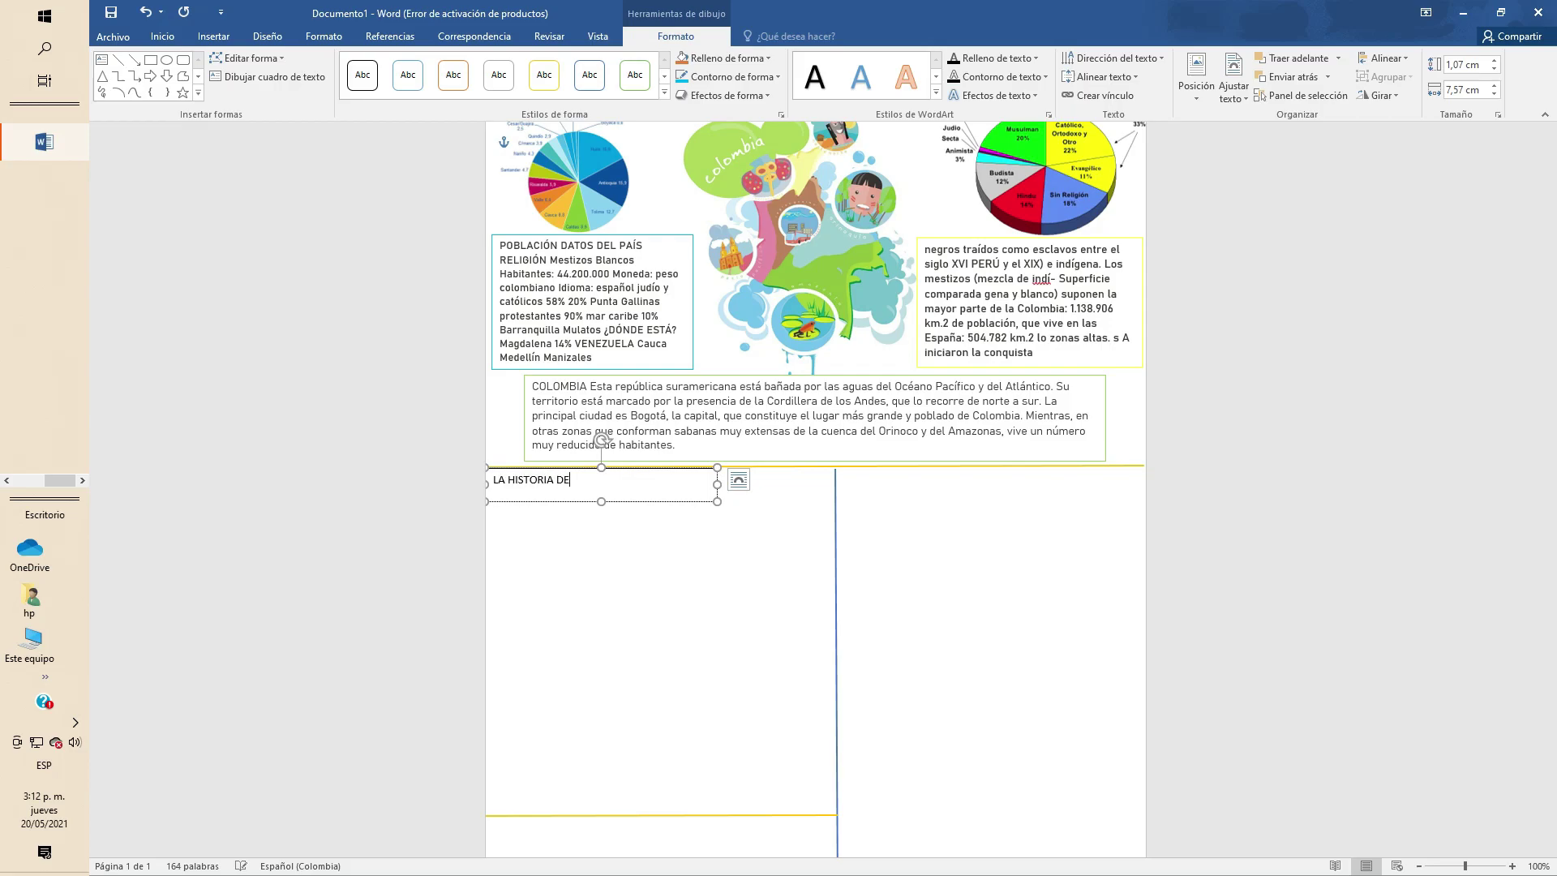
{"action": "left_click_drag", "start_coordinate": [714, 484], "coordinate": [607, 476]}
- Give the "LA HISTORIA DEL PAIS" text box a purple outline
{"action": "right_click", "coordinate": [607, 477]}
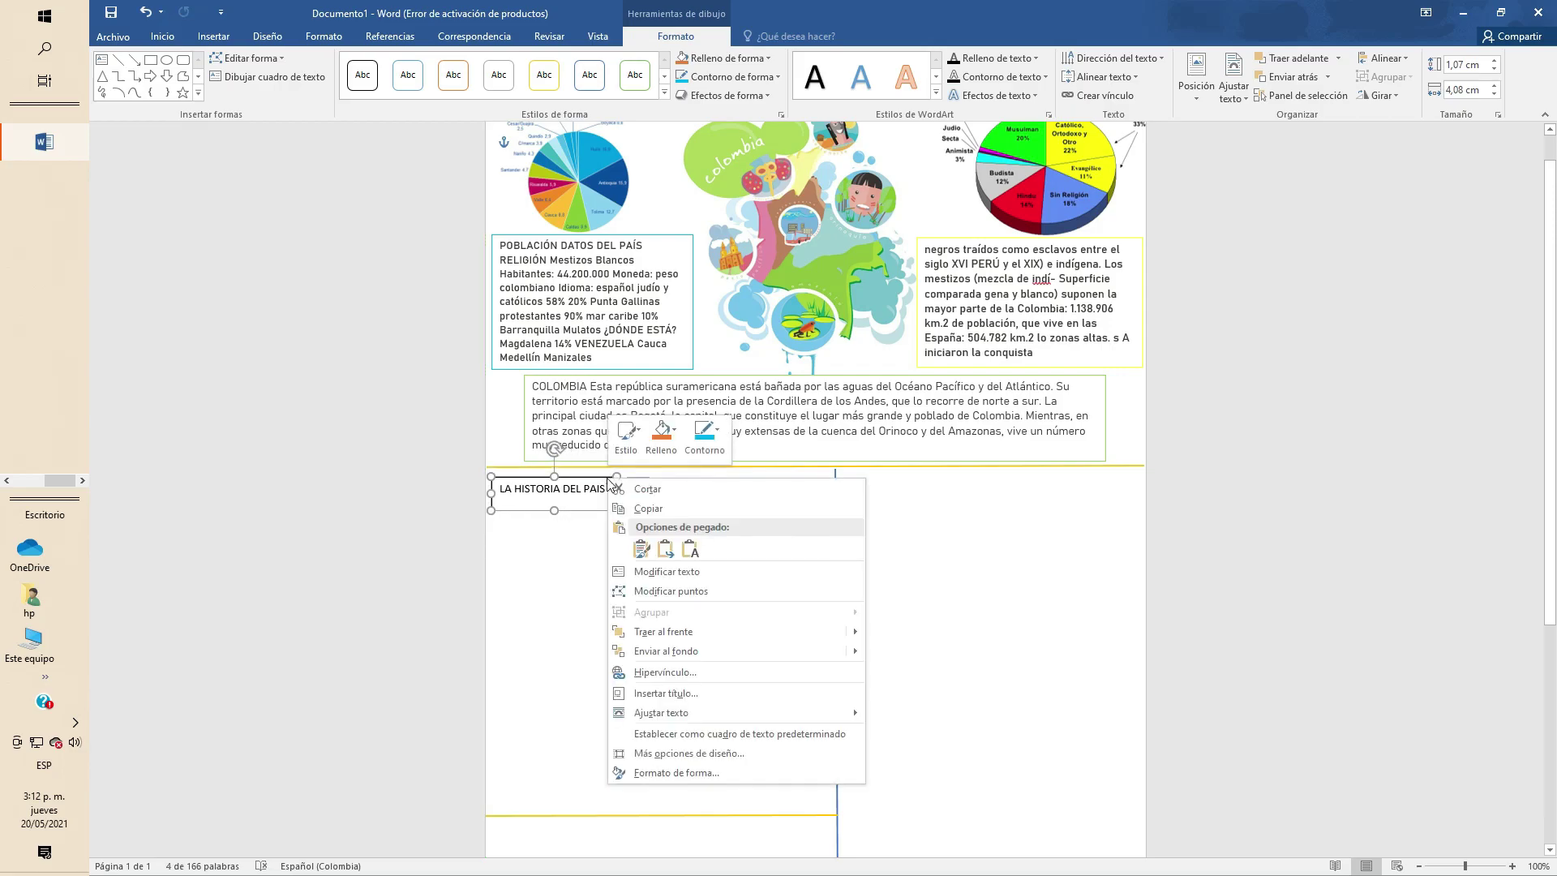
{"action": "left_click", "coordinate": [704, 438]}
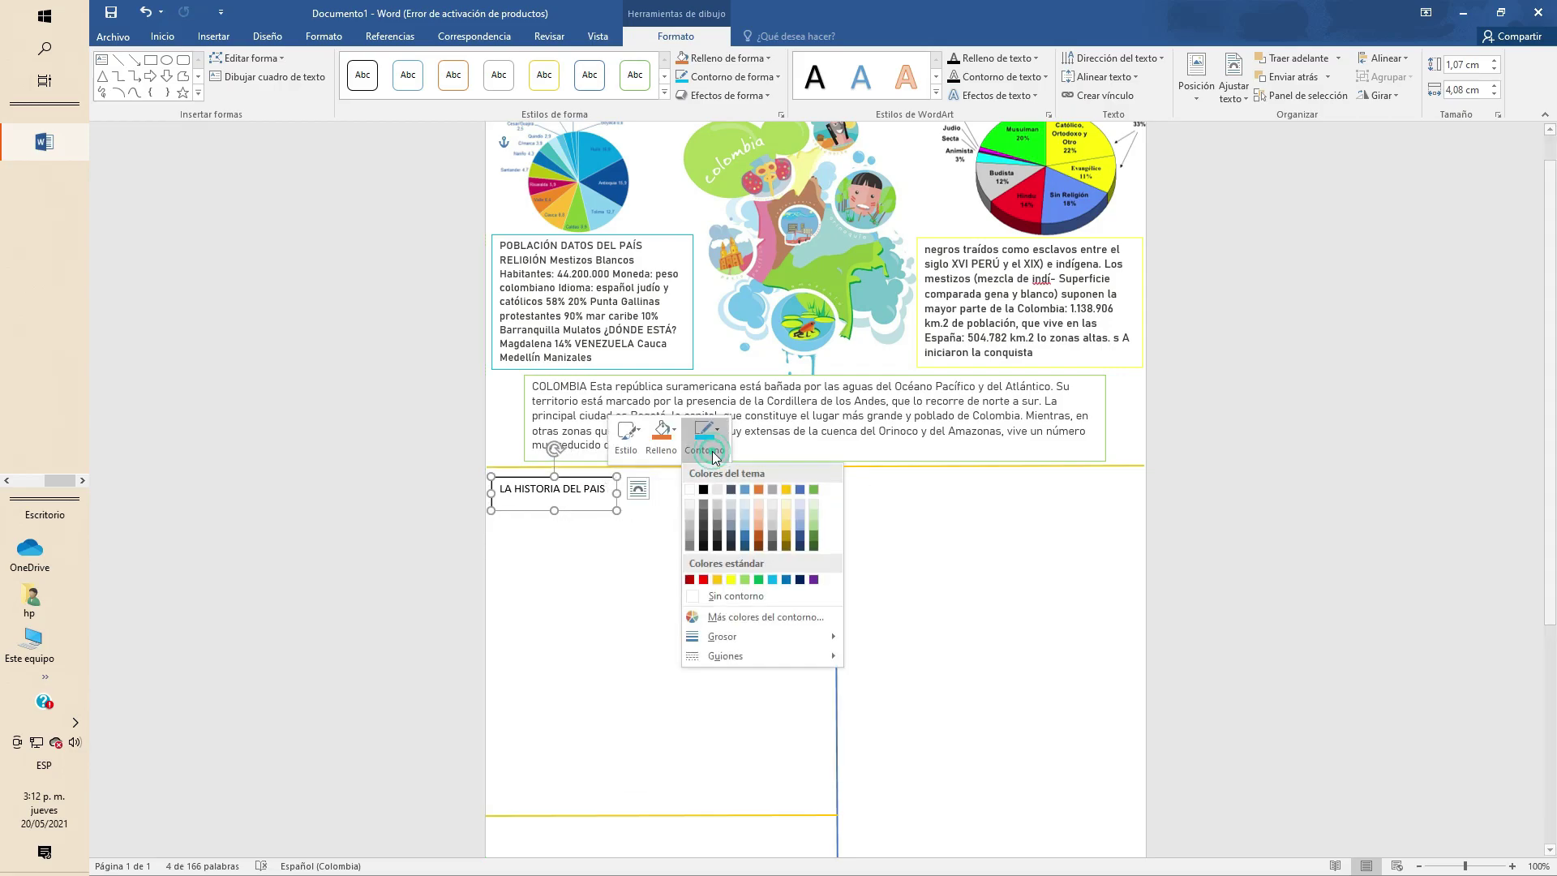
{"action": "left_click", "coordinate": [814, 581]}
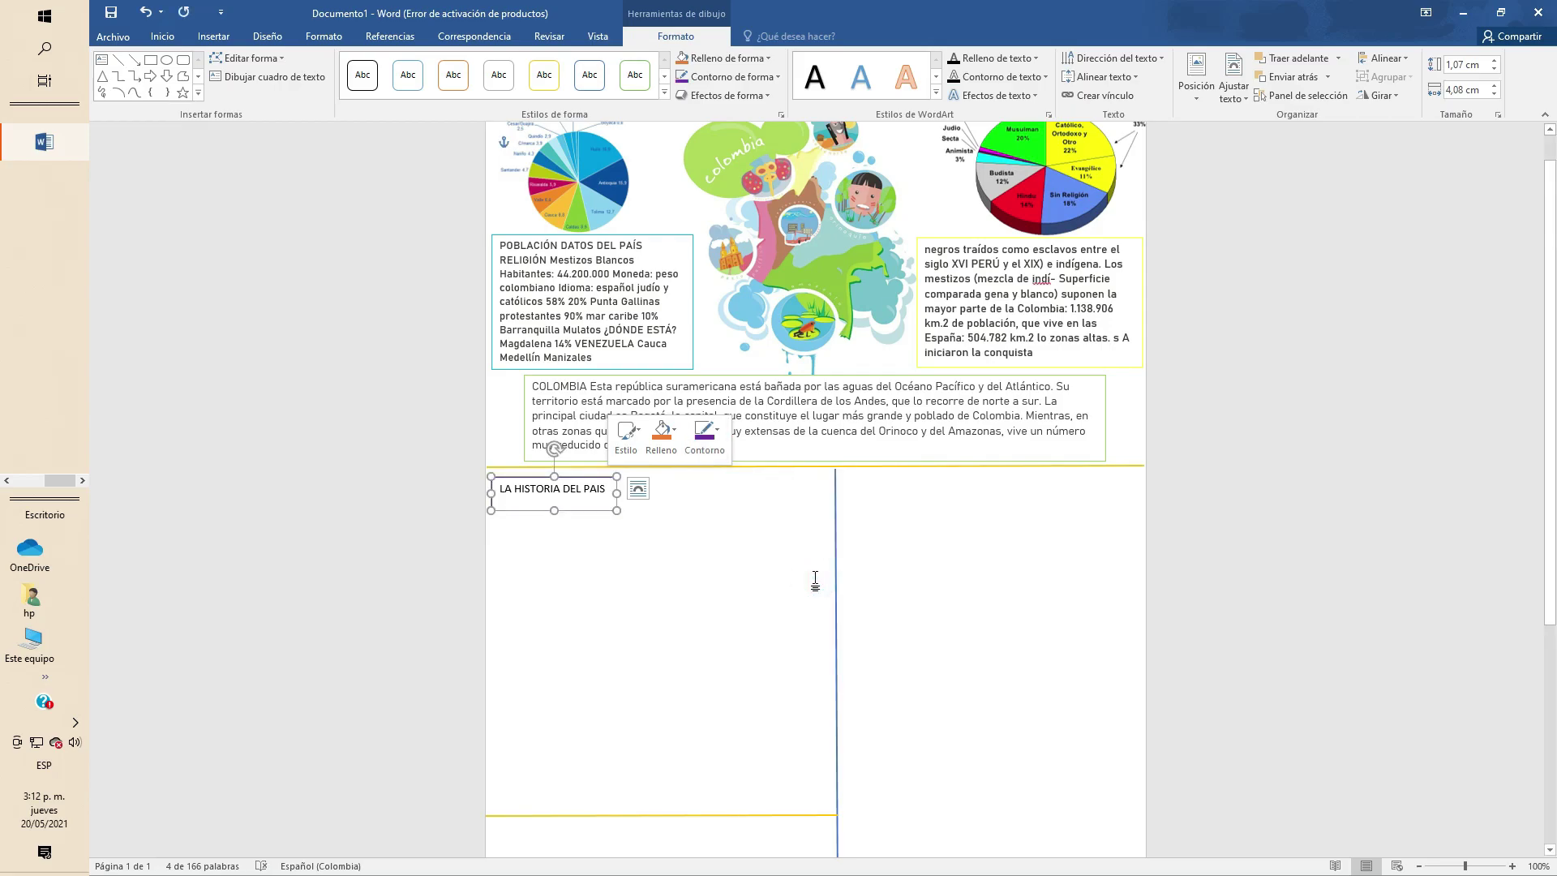
{"action": "left_click", "coordinate": [814, 580]}
{"action": "scroll", "coordinate": [810, 581], "scroll_direction": "down", "scroll_amount": 3}
{"action": "scroll", "coordinate": [809, 580], "scroll_direction": "up", "scroll_amount": 3}
{"action": "key", "text": "XF86AudioRaiseVolume"}
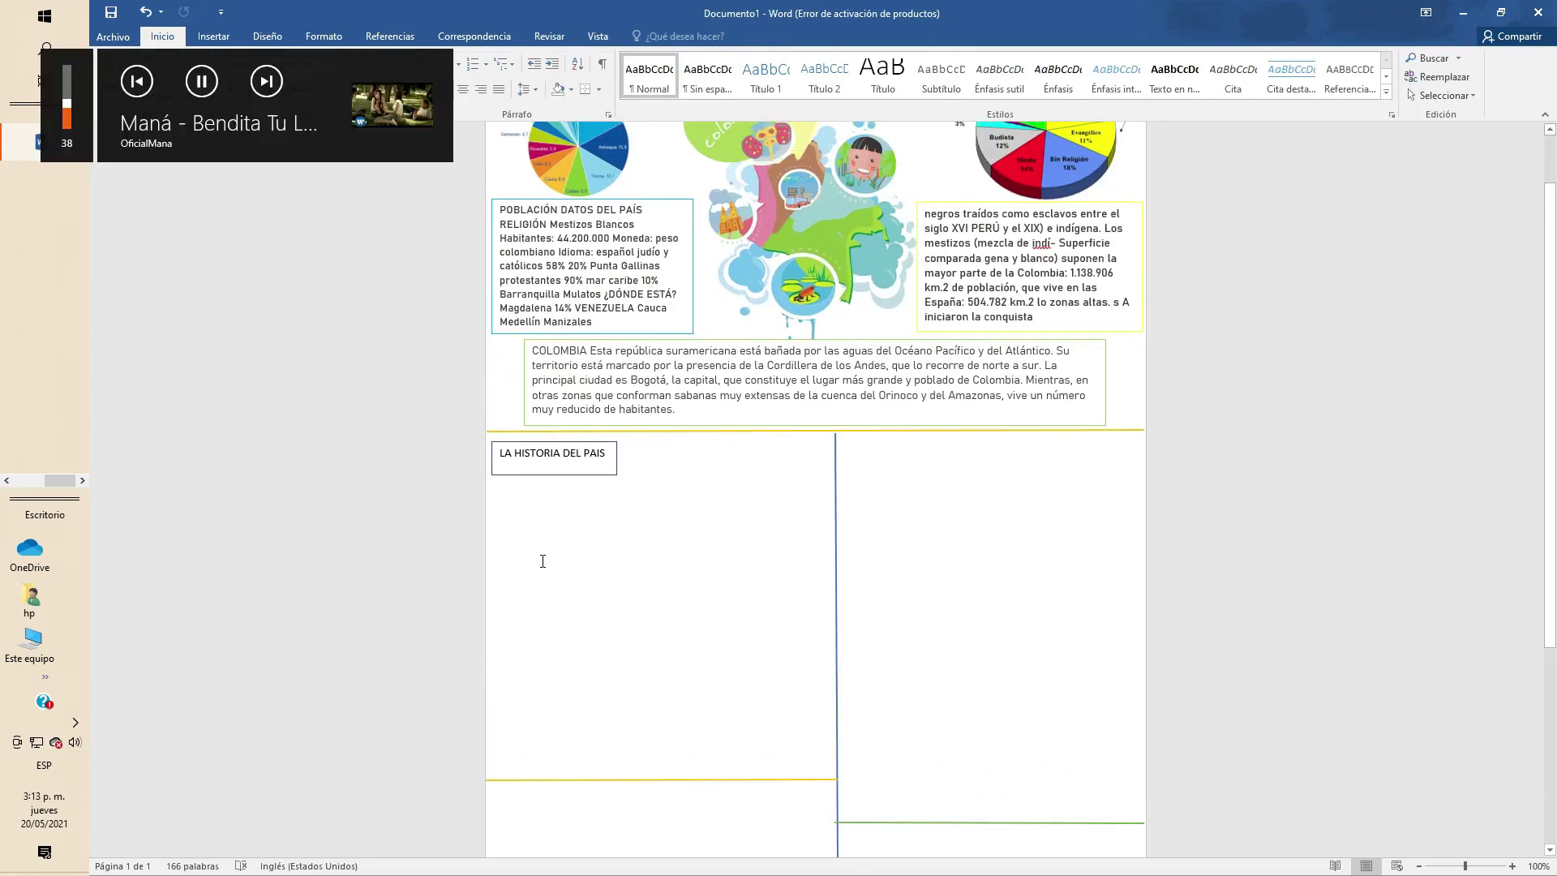
- Paste the copied explorer cartoon into the page and set its text wrapping to in front of text
{"action": "right_click", "coordinate": [604, 569]}
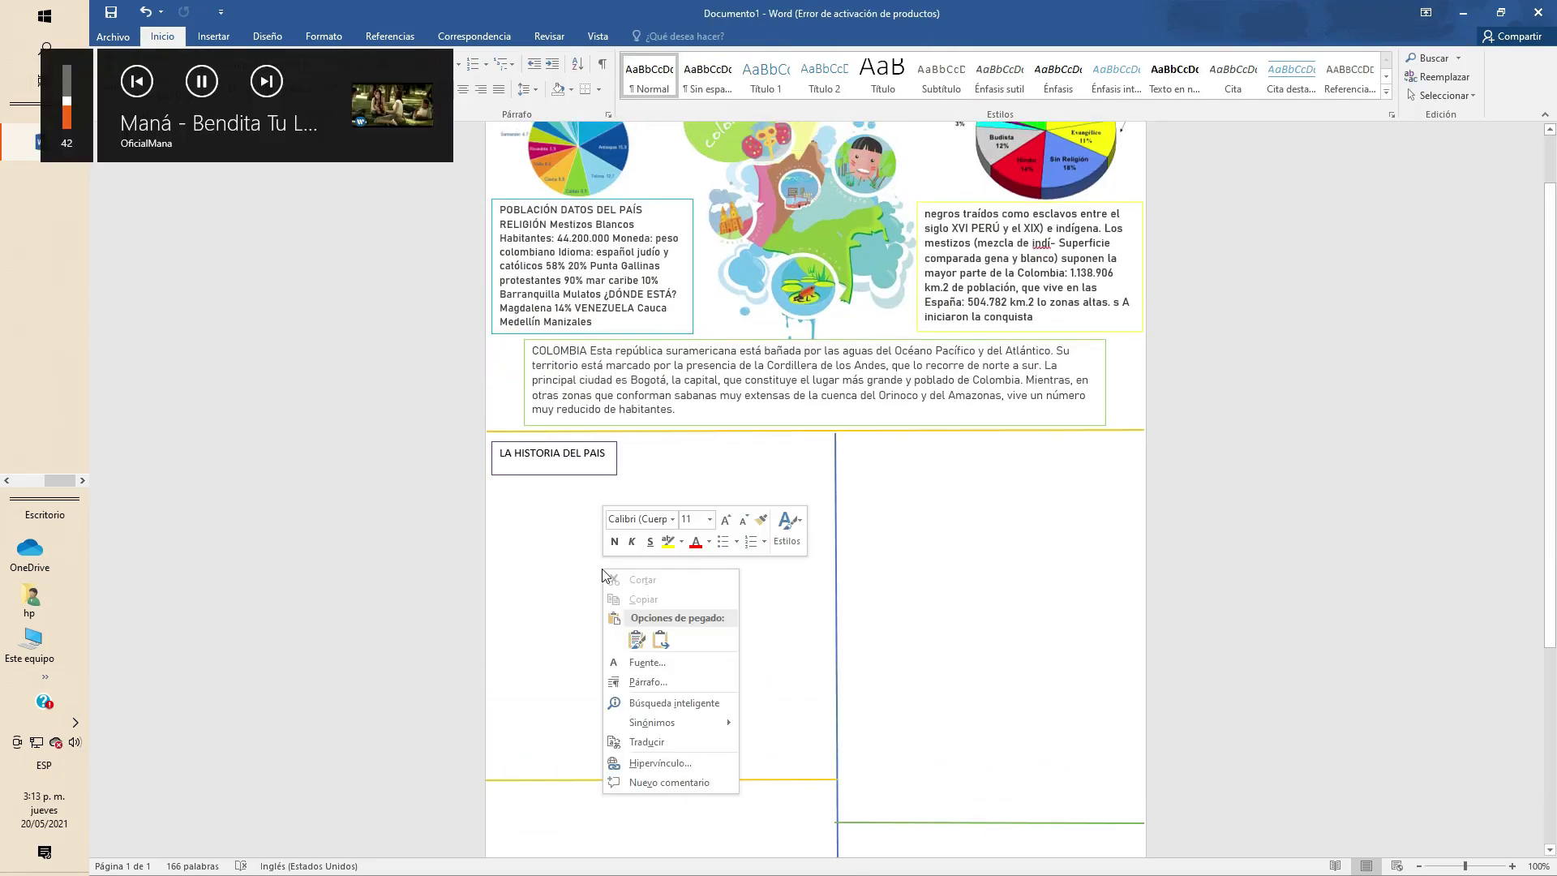
{"action": "left_click", "coordinate": [636, 639]}
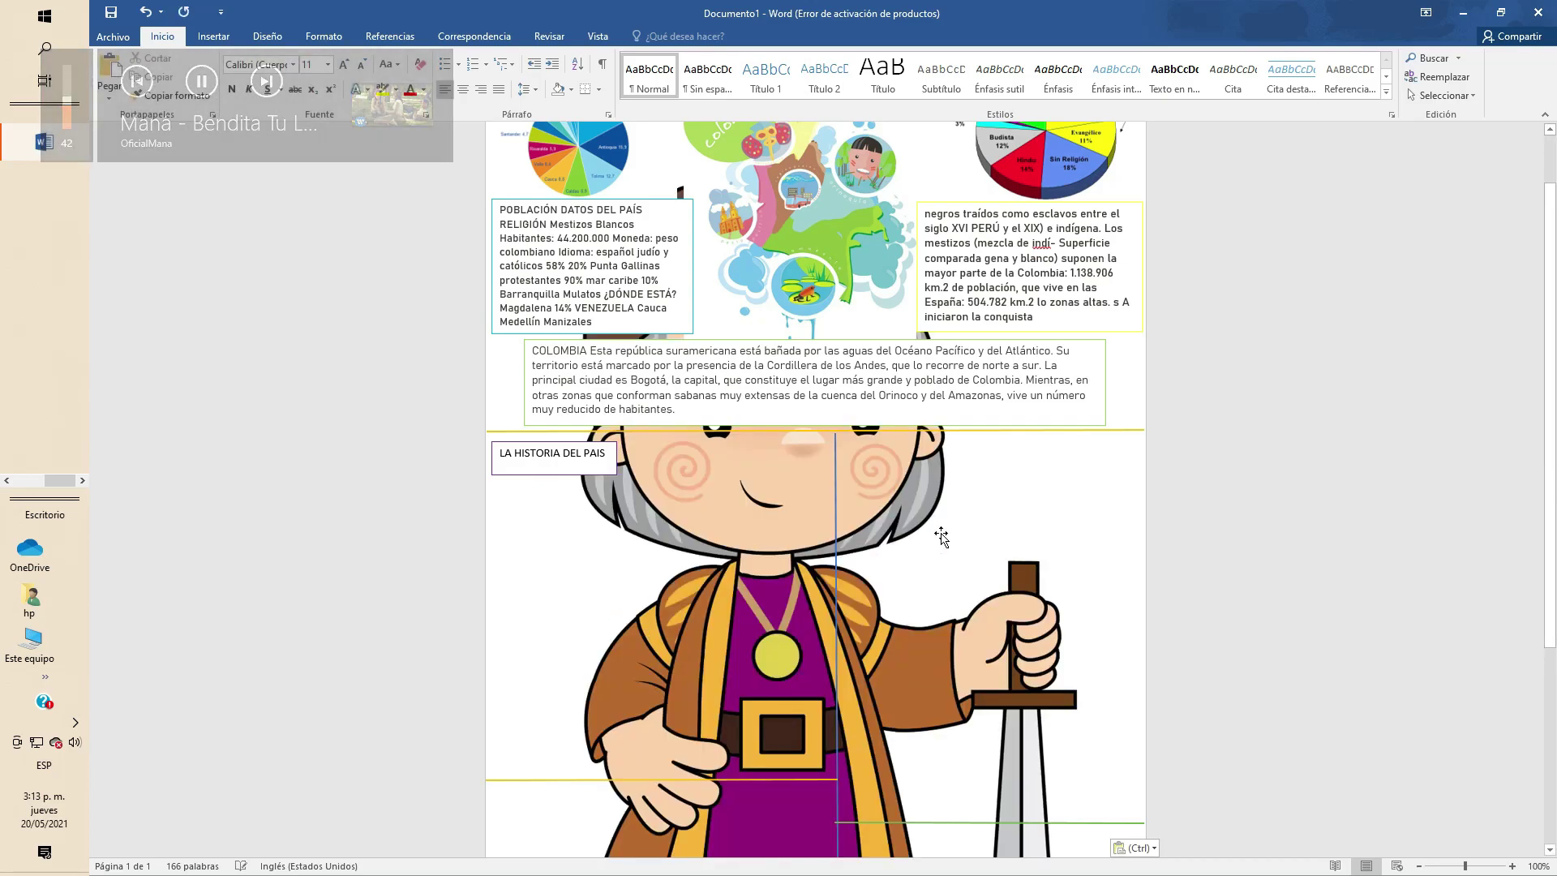
{"action": "left_click", "coordinate": [1130, 133]}
{"action": "left_click", "coordinate": [1246, 276]}
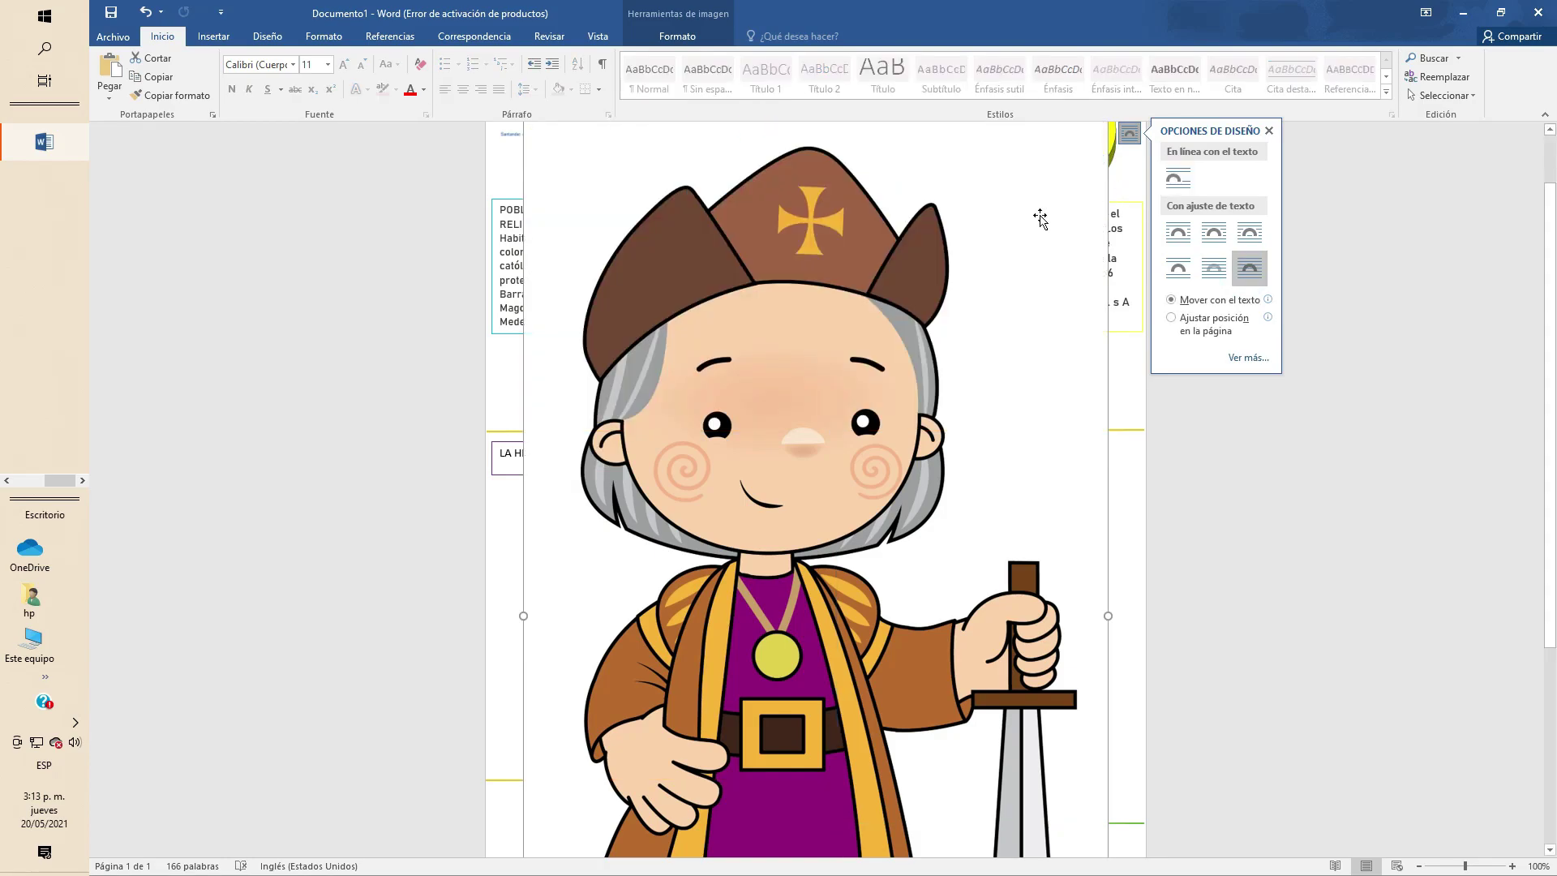
- Shrink the explorer picture and place it under the history title, at the left edge of the lower-left section
{"action": "scroll", "coordinate": [1040, 218], "scroll_direction": "up", "scroll_amount": 2}
{"action": "left_click_drag", "start_coordinate": [1045, 389], "coordinate": [843, 737]}
{"action": "scroll", "coordinate": [724, 743], "scroll_direction": "down", "scroll_amount": 10}
{"action": "left_click_drag", "start_coordinate": [724, 743], "coordinate": [724, 743]}
{"action": "left_click_drag", "start_coordinate": [834, 275], "coordinate": [649, 696]}
{"action": "scroll", "coordinate": [595, 723], "scroll_direction": "up", "scroll_amount": 2}
{"action": "left_click_drag", "start_coordinate": [584, 751], "coordinate": [557, 340]}
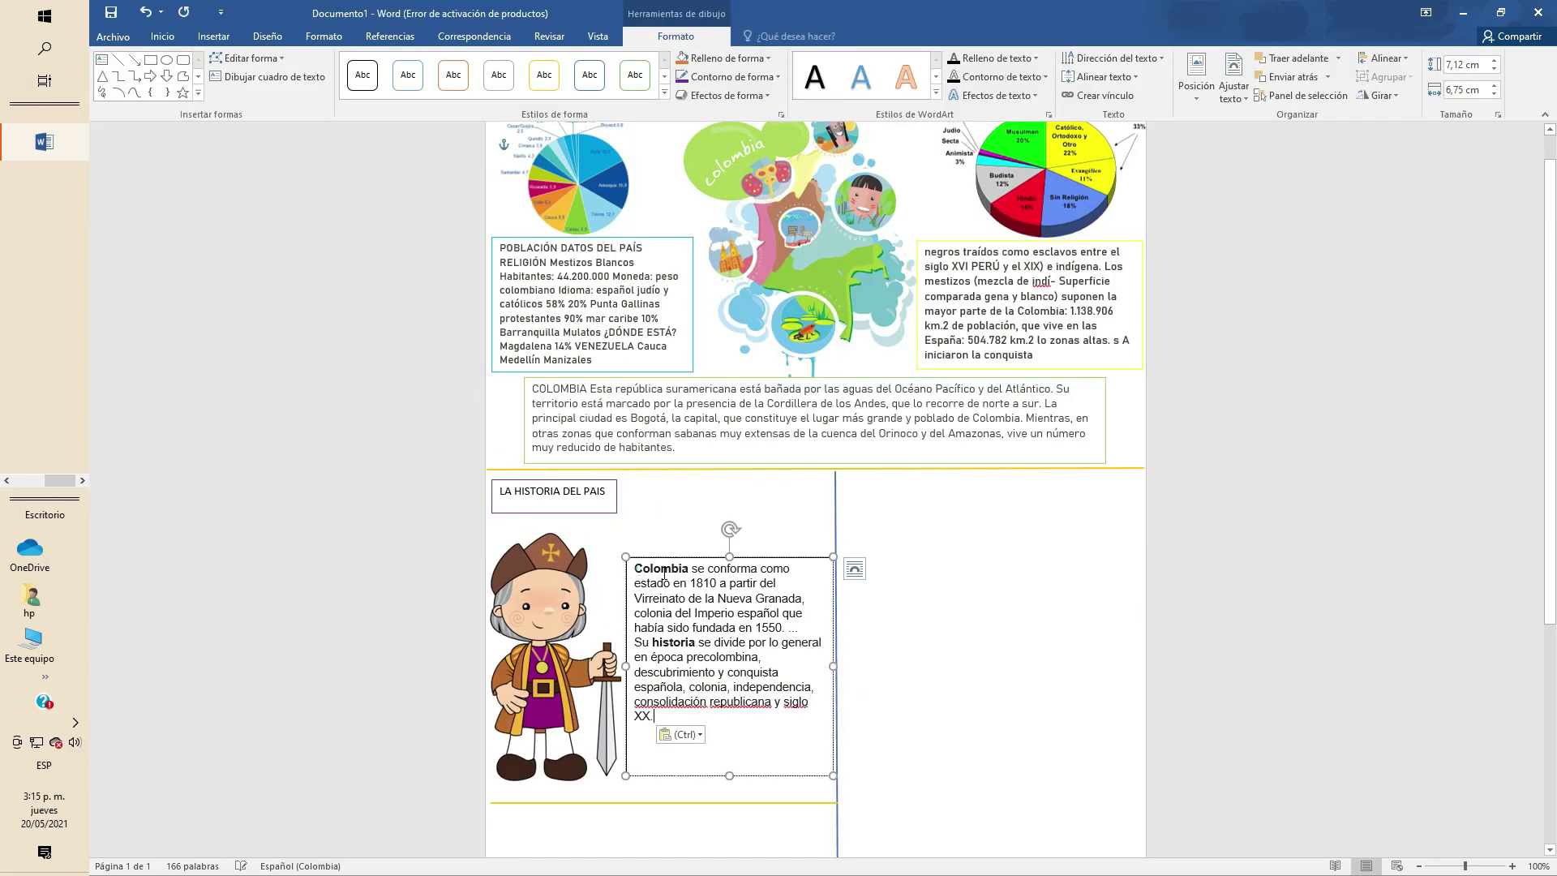
- Format all text in the history paragraph box as Bahnschrift Light, size 13
{"action": "key", "text": "ctrl+a"}
{"action": "left_click", "coordinate": [161, 35]}
{"action": "left_click", "coordinate": [292, 64]}
{"action": "left_click", "coordinate": [316, 219]}
{"action": "left_click", "coordinate": [328, 64]}
{"action": "type", "text": "13"}
{"action": "key", "text": "Return"}
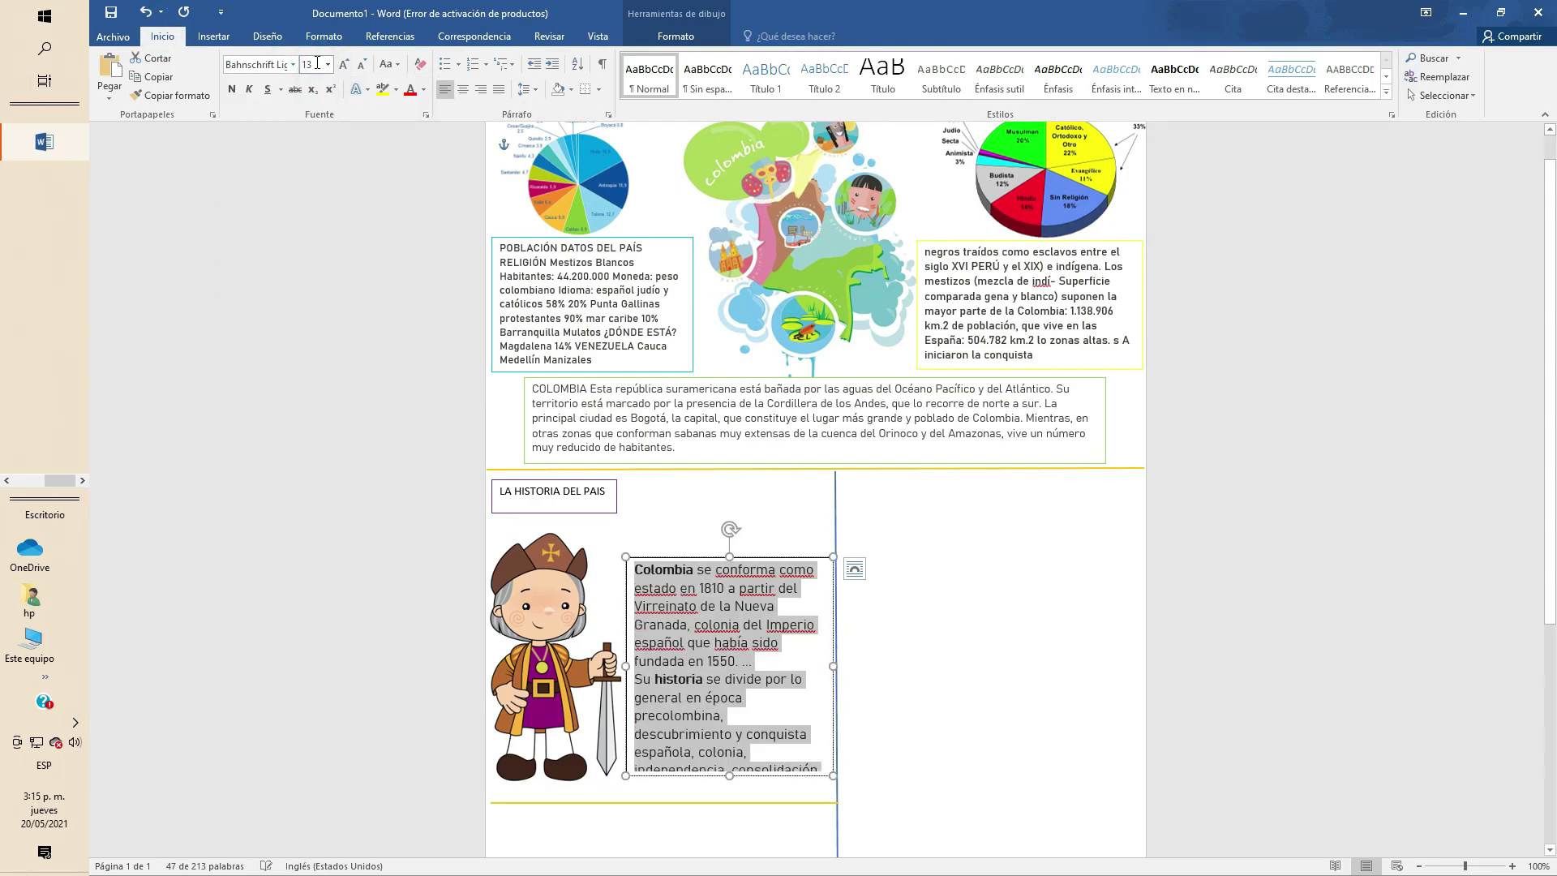
- Enlarge the history paragraph box down to the lower gold line and give it a dark red outline
{"action": "left_click_drag", "start_coordinate": [730, 775], "coordinate": [735, 801]}
{"action": "left_click_drag", "start_coordinate": [763, 557], "coordinate": [763, 552]}
{"action": "right_click", "coordinate": [763, 552]}
{"action": "left_click", "coordinate": [861, 507]}
{"action": "left_click", "coordinate": [863, 657]}
{"action": "scroll", "coordinate": [604, 486], "scroll_direction": "down", "scroll_amount": 2}
- Set the "LA HISTORIA DEL PAIS" title in Showcard Gothic and widen its box slightly to fit the text
{"action": "left_click_drag", "start_coordinate": [498, 414], "coordinate": [604, 411]}
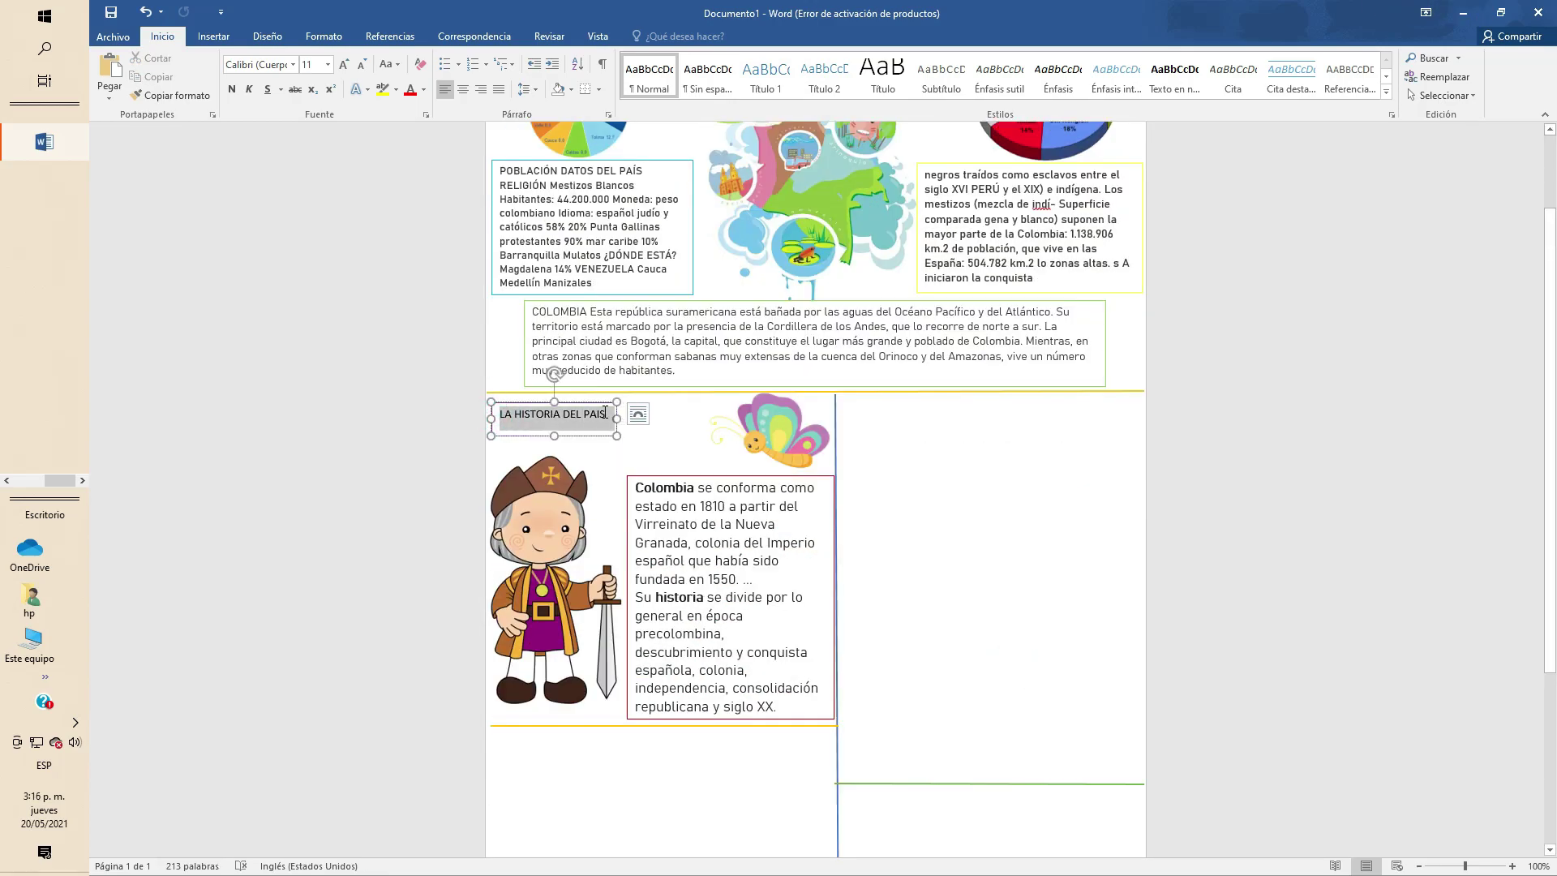
{"action": "left_click", "coordinate": [293, 64]}
{"action": "left_click_drag", "start_coordinate": [622, 426], "coordinate": [631, 427]}
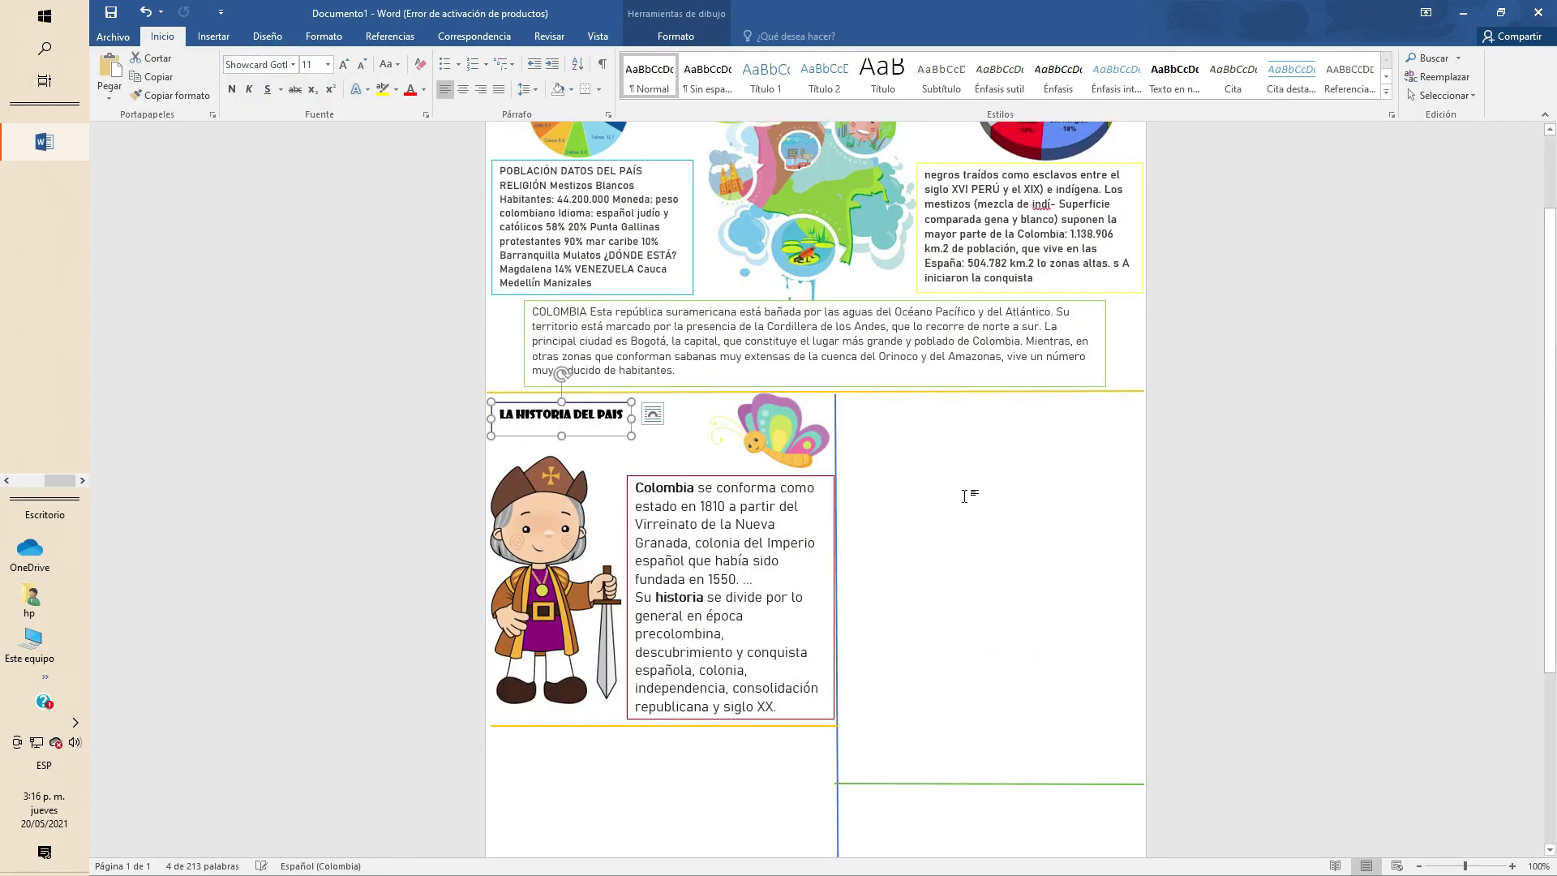
- Insert a simple text box, place it near the top of the section right of the blue divider and enter "FLORA"
{"action": "left_click", "coordinate": [1148, 138]}
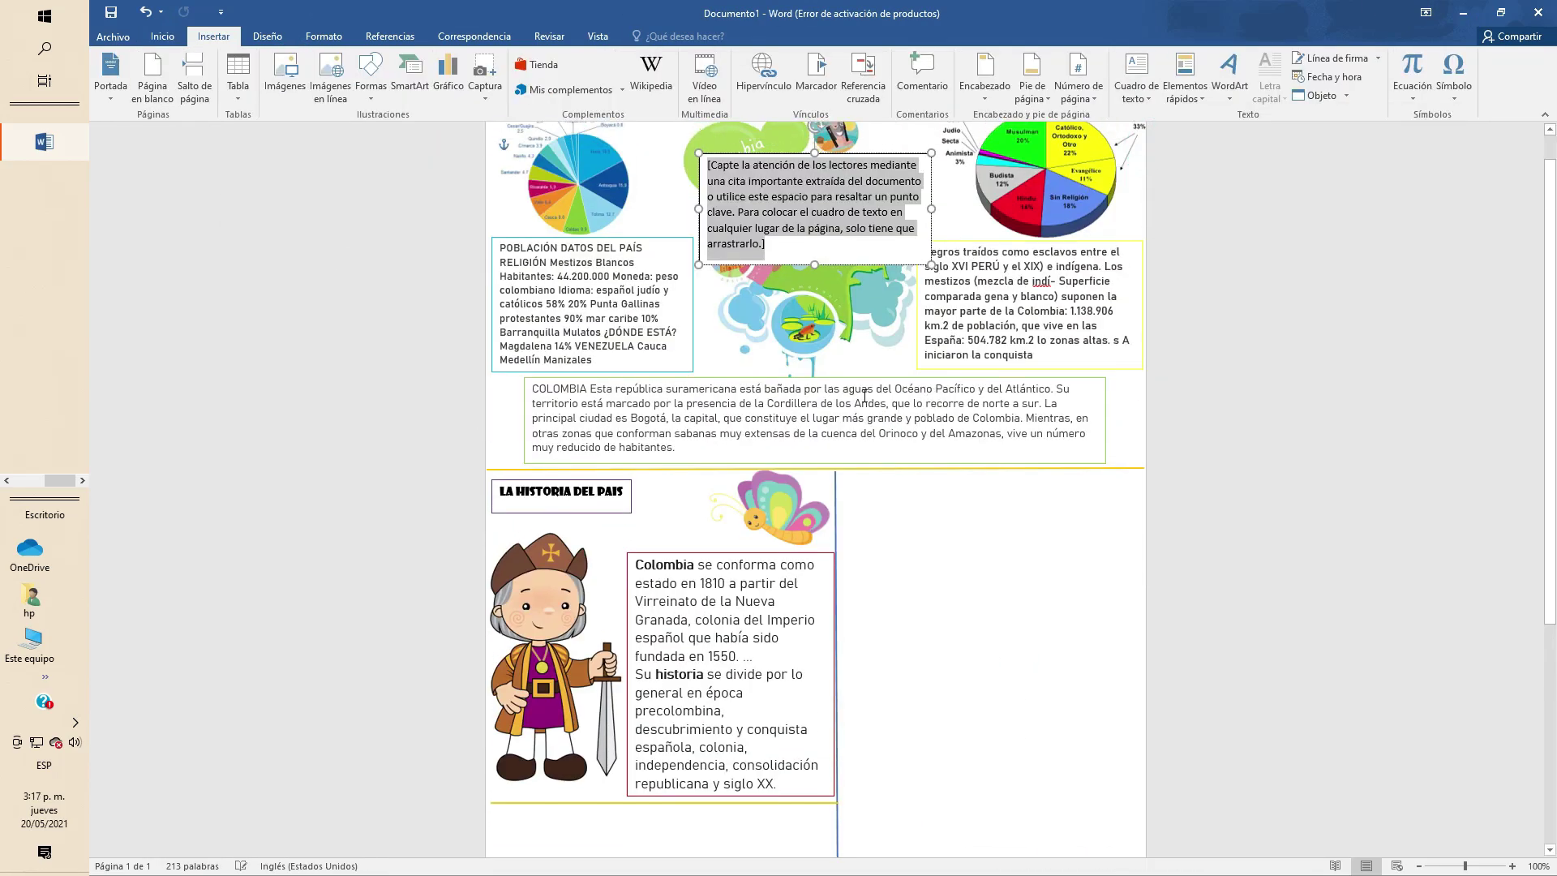
{"action": "left_click_drag", "start_coordinate": [890, 227], "coordinate": [1040, 558]}
{"action": "left_click", "coordinate": [976, 535]}
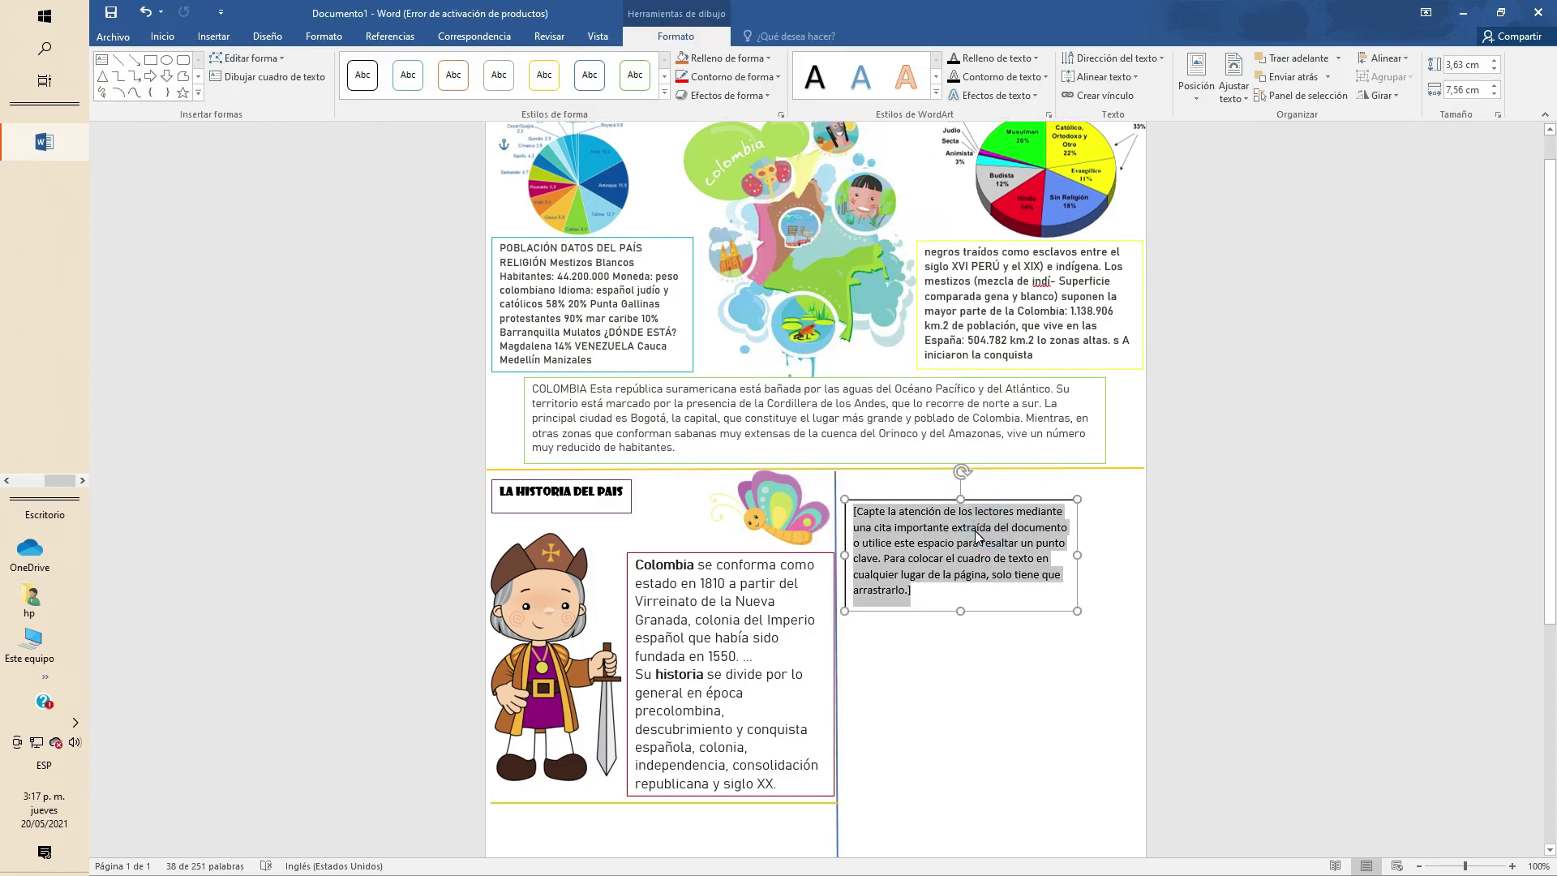
{"action": "type", "text": "FLORA"}
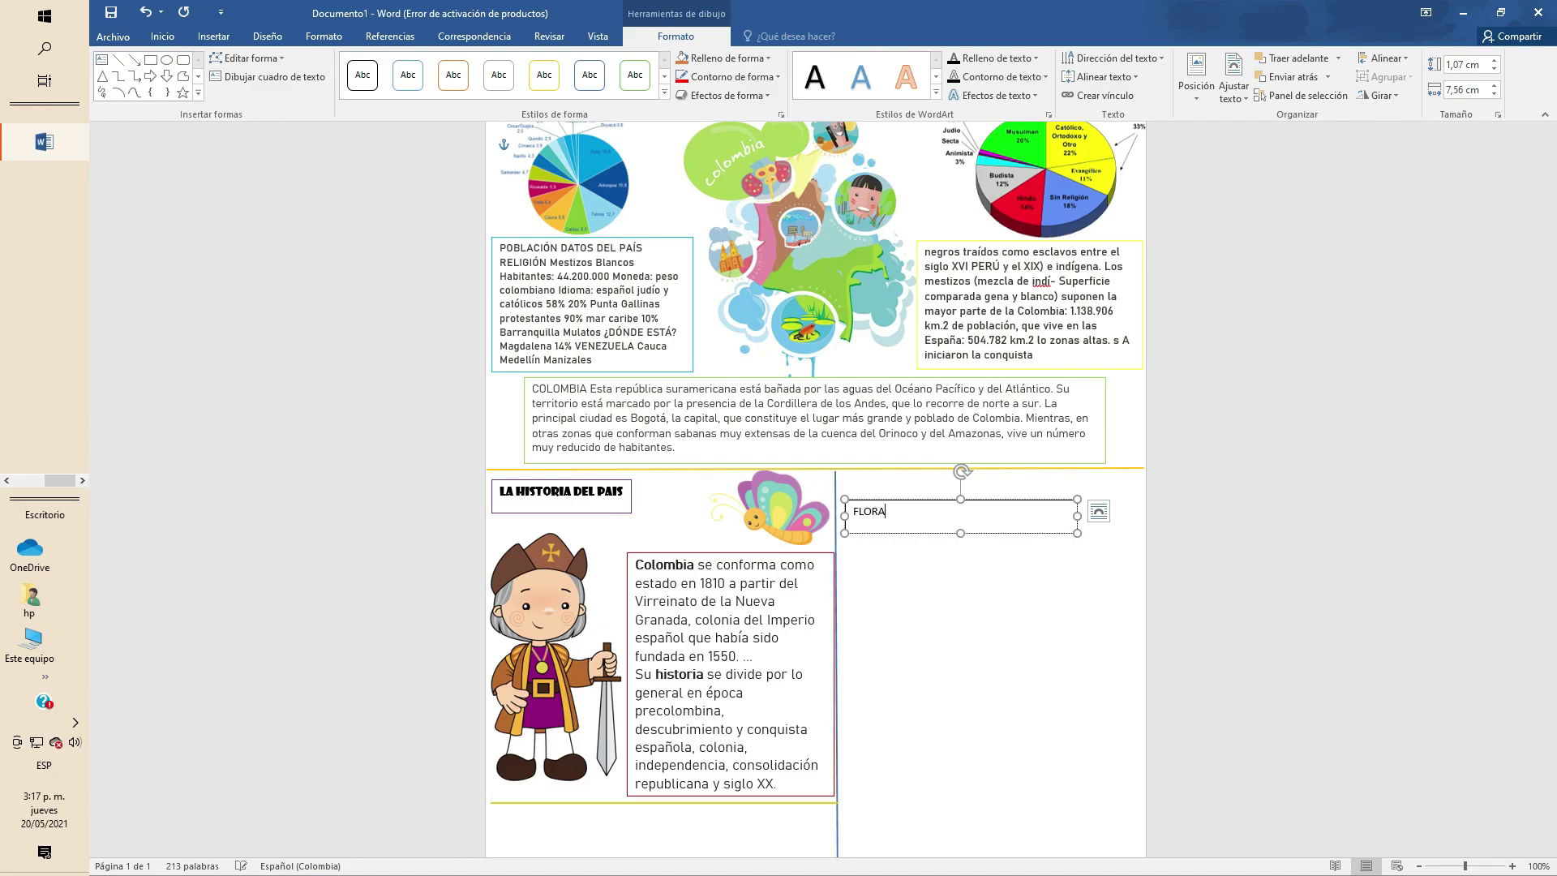